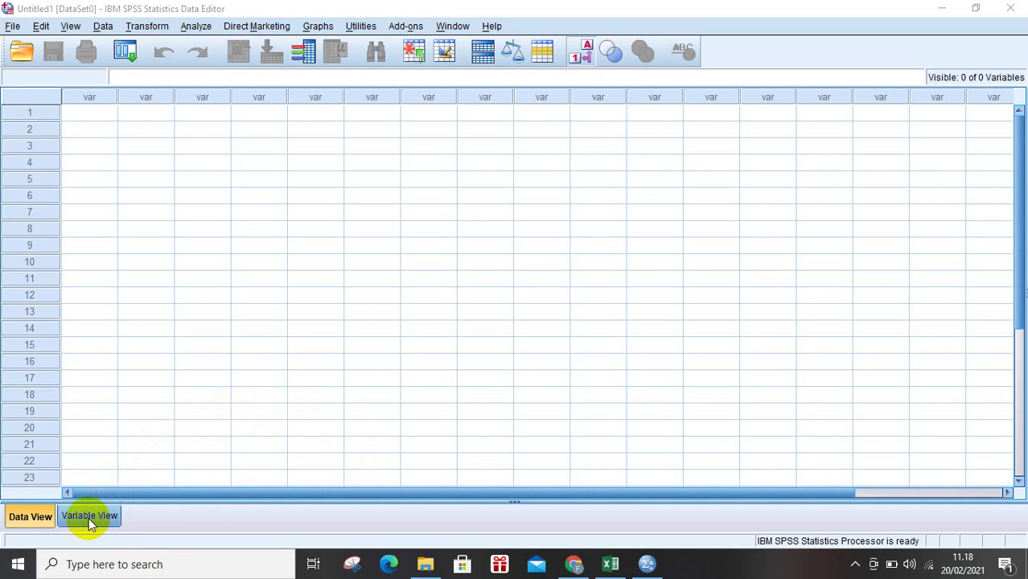
- Define three variables named Nama, Kinerja and Kemampuan in the variable definitions of the dataset
{"action": "left_click", "coordinate": [90, 517]}
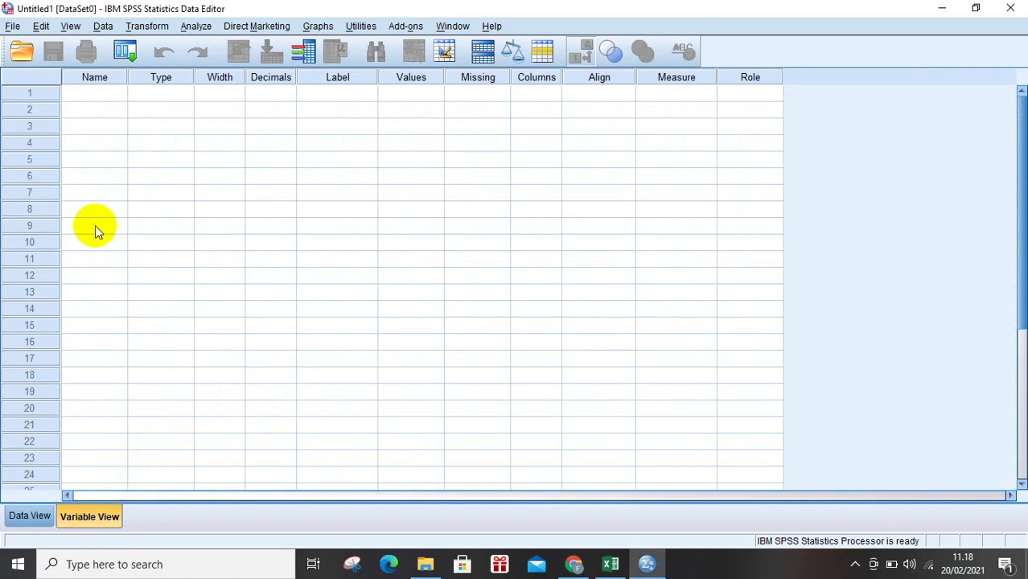
{"action": "left_click", "coordinate": [96, 98]}
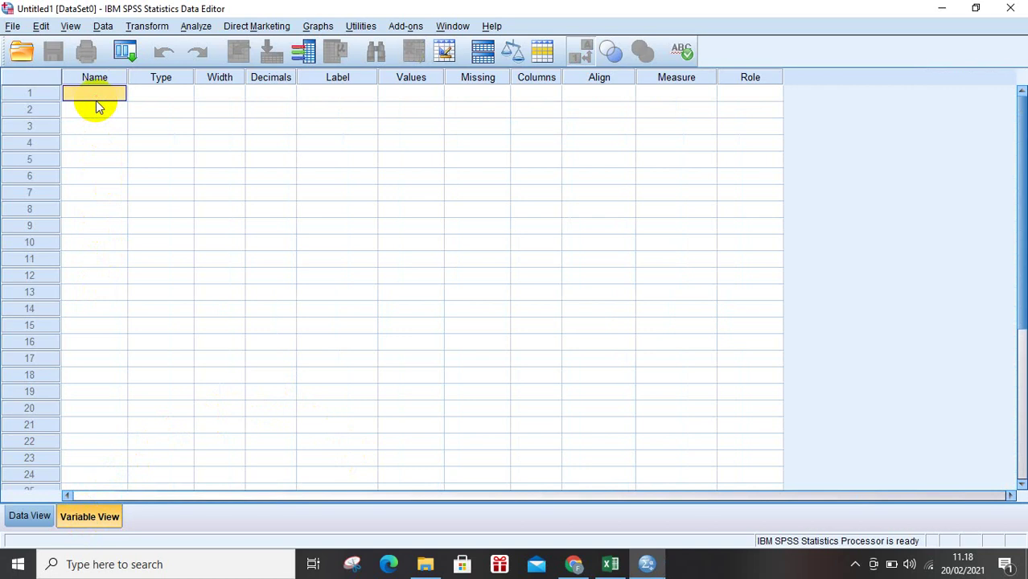
{"action": "type", "text": "Nama"}
{"action": "left_click", "coordinate": [111, 115]}
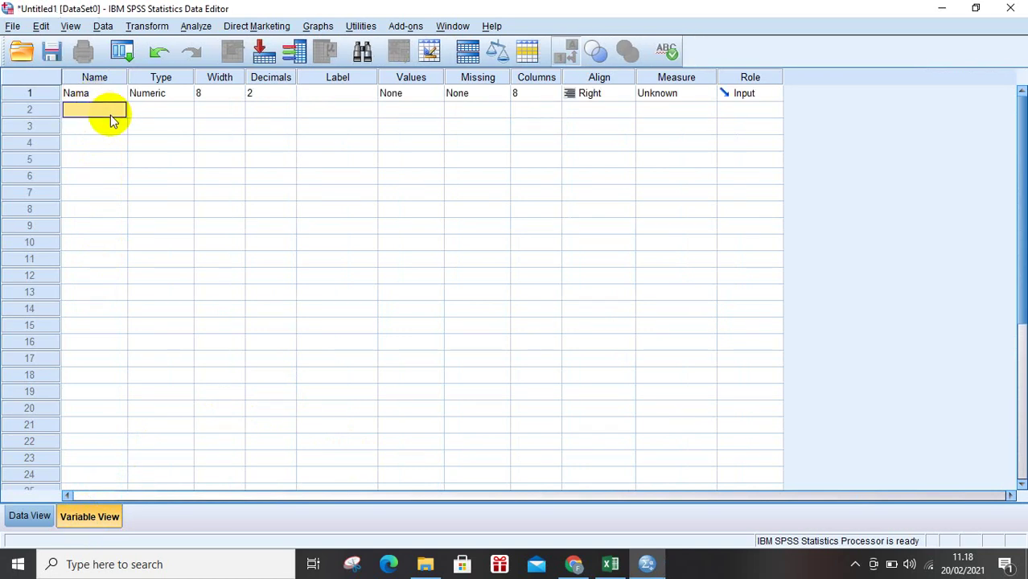
{"action": "type", "text": "Kinerja"}
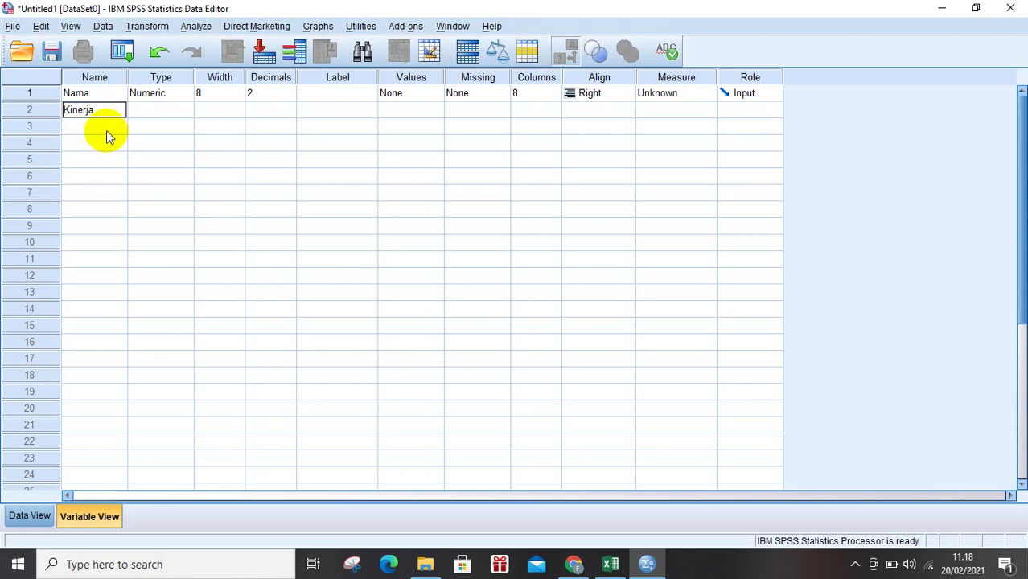
{"action": "left_click", "coordinate": [109, 133]}
{"action": "type", "text": "Kem"}
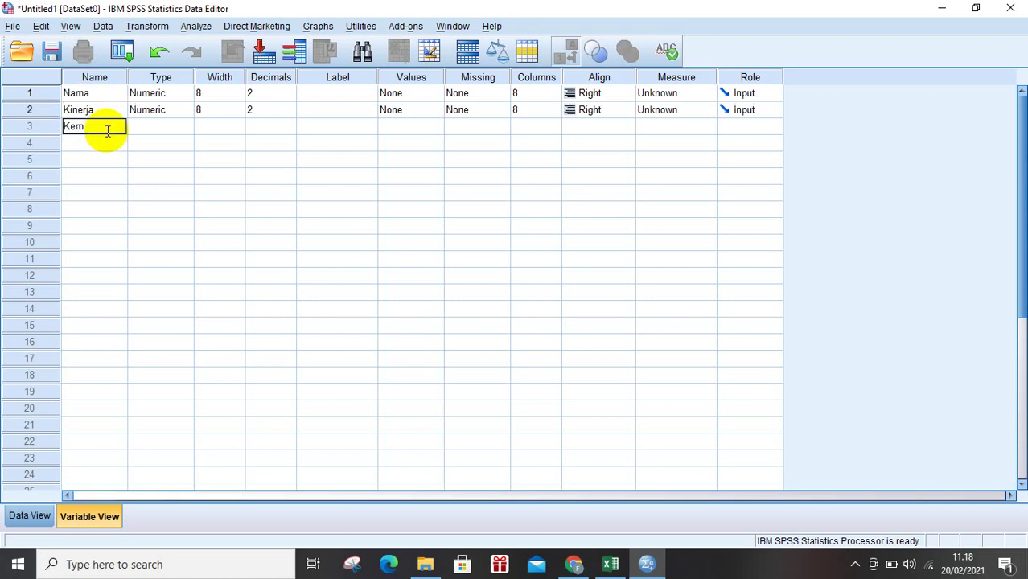
{"action": "type", "text": "ampuan"}
{"action": "left_click", "coordinate": [113, 161]}
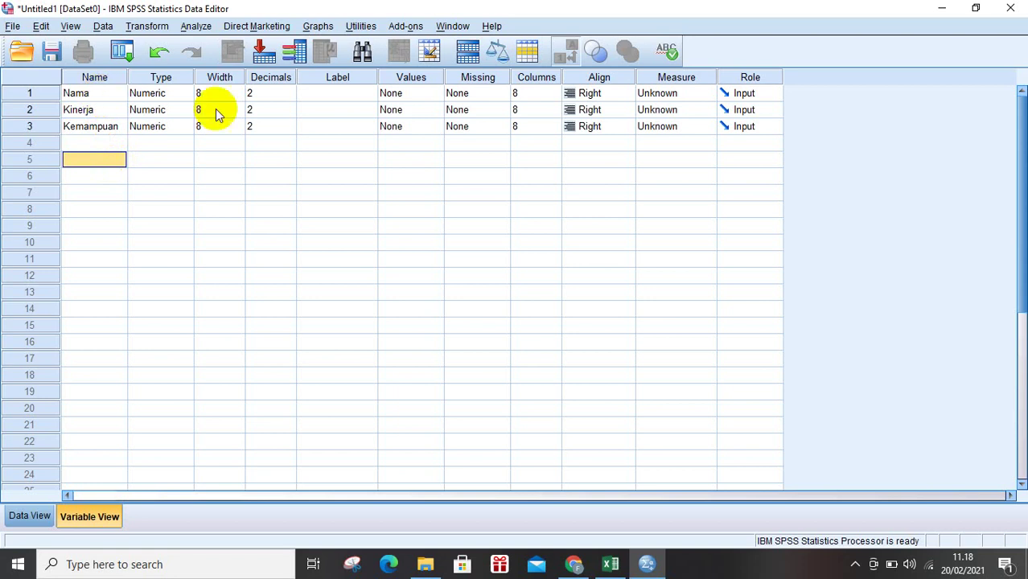
- Label the three variables Nama Responden, Kinerja Guru and Kemampuan Siswa respectively
{"action": "left_click", "coordinate": [313, 98]}
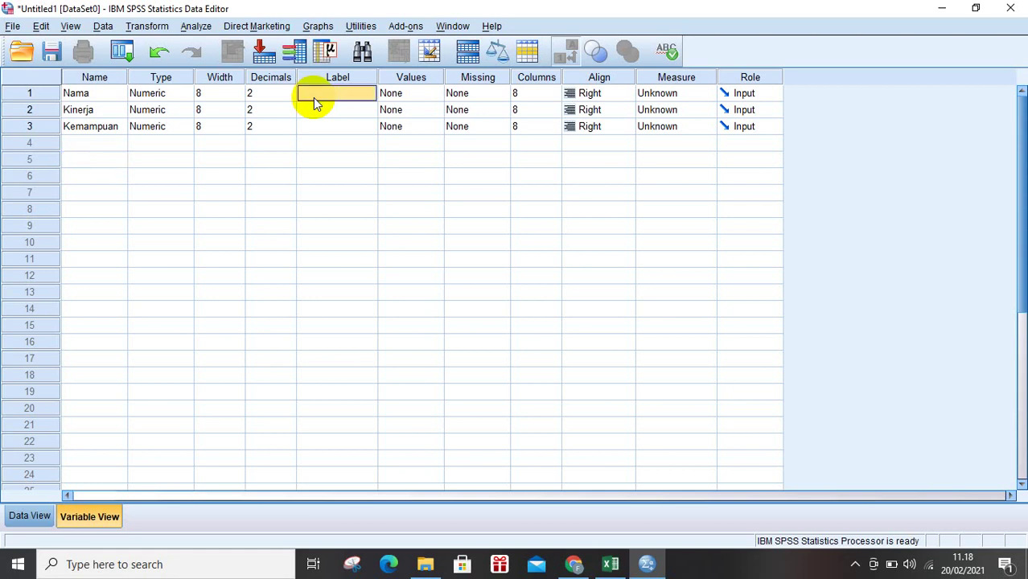
{"action": "type", "text": "Nama Responden"}
{"action": "left_click", "coordinate": [326, 110]}
{"action": "type", "text": "Kiner"}
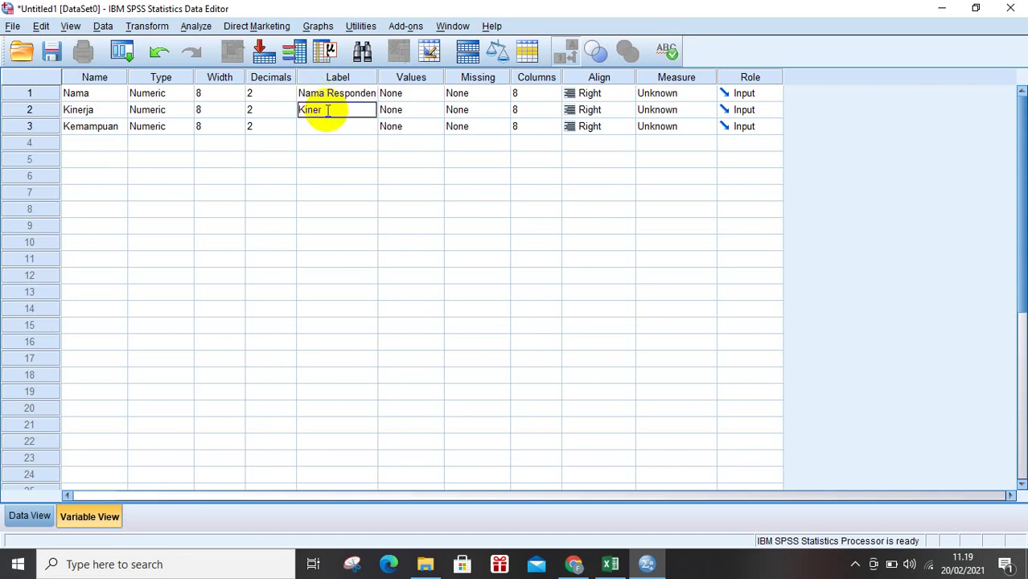
{"action": "type", "text": "ja Guru"}
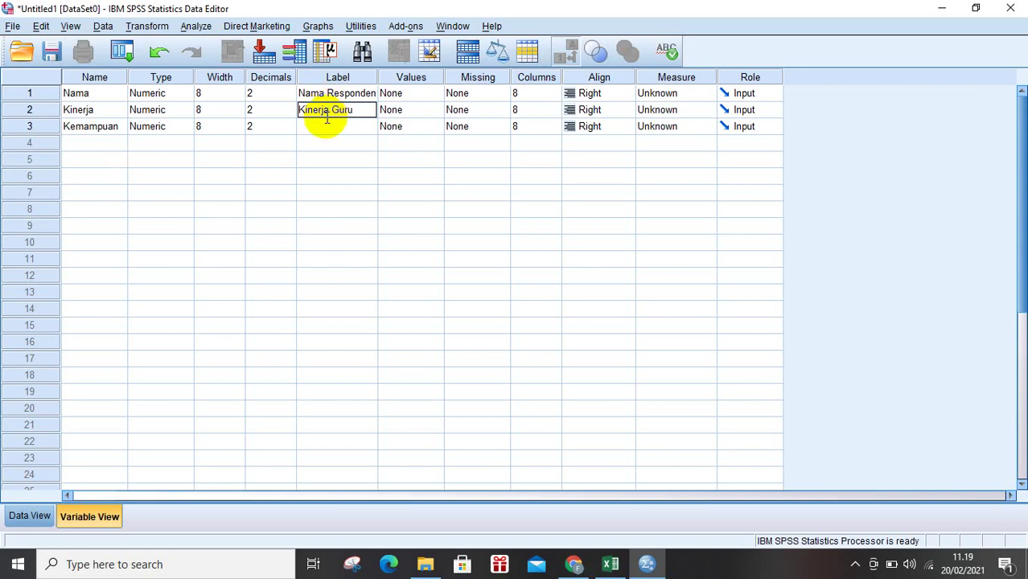
{"action": "left_click", "coordinate": [328, 131]}
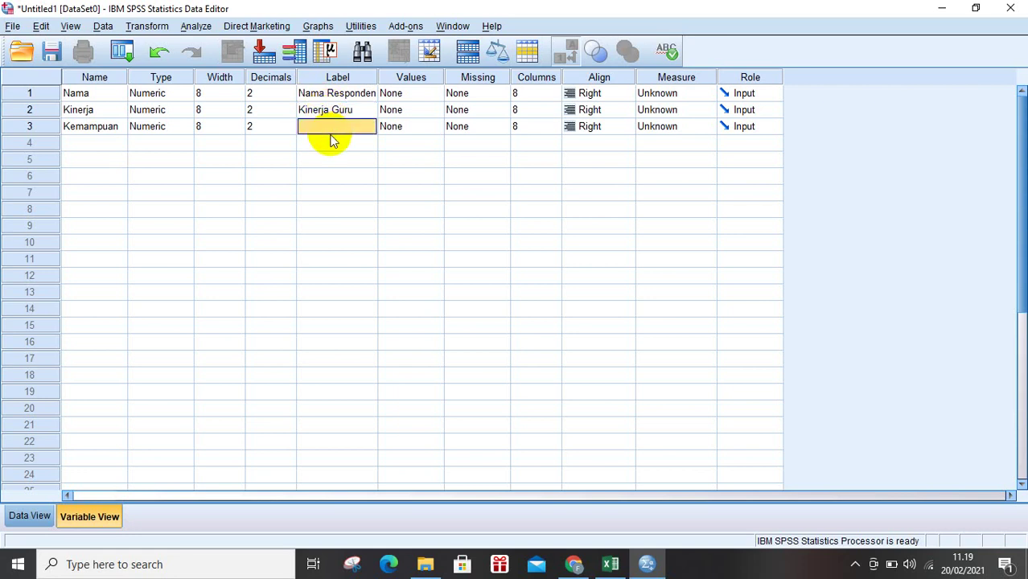
{"action": "type", "text": "Kemampu"}
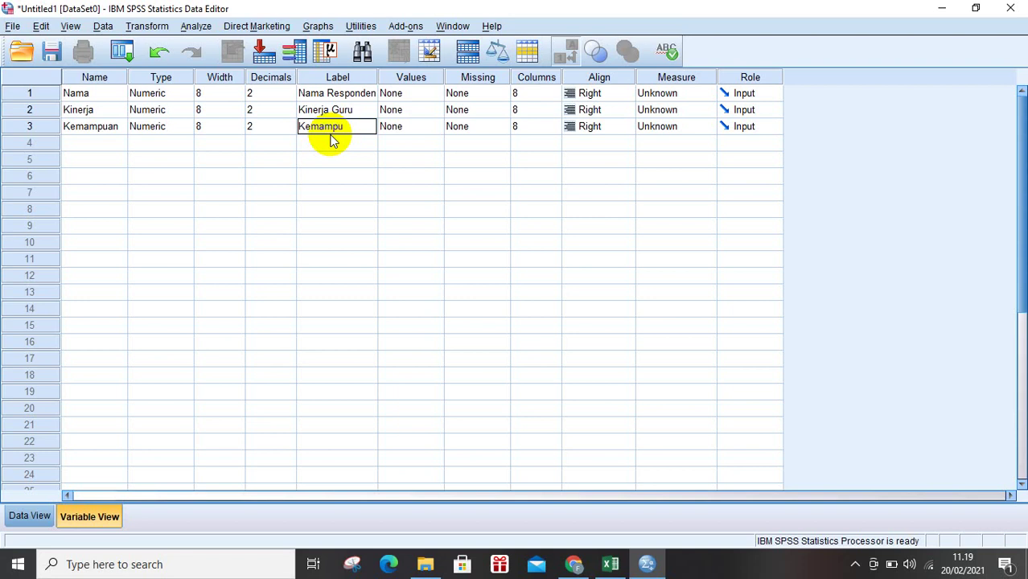
{"action": "type", "text": "an Siswa"}
{"action": "left_click", "coordinate": [333, 161]}
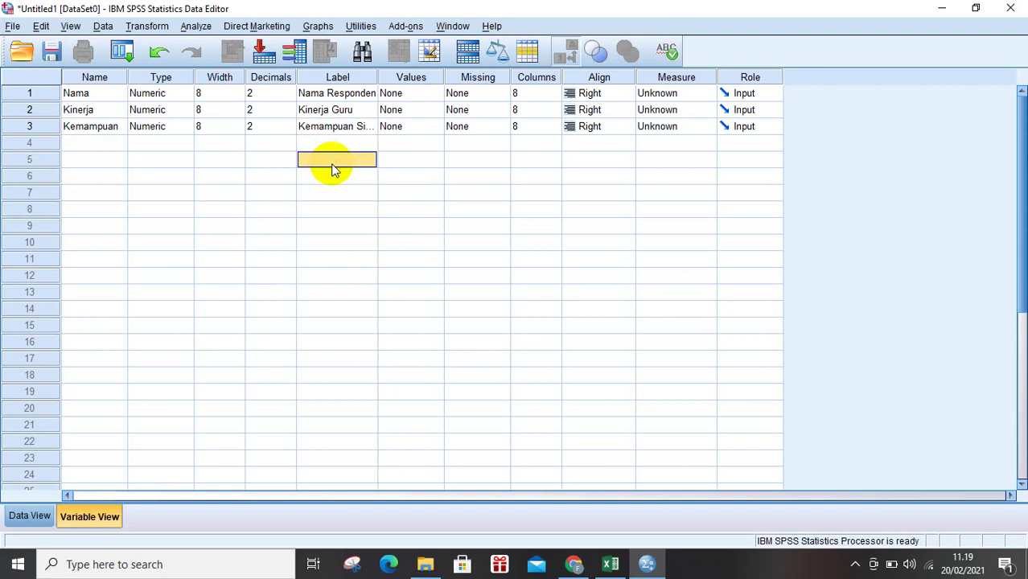
- Change the Nama variable's type to String
{"action": "double_click", "coordinate": [186, 95]}
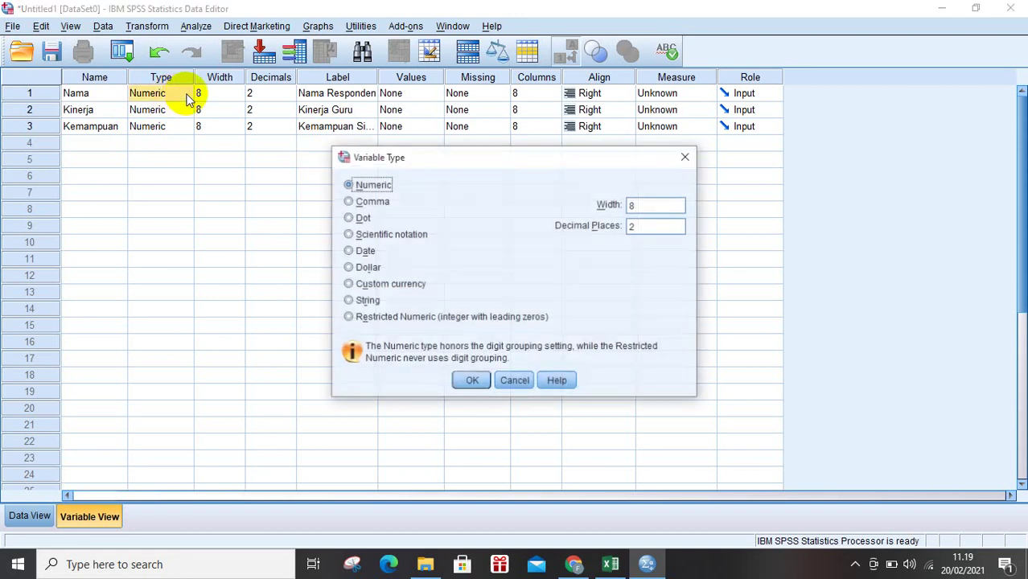
{"action": "left_click", "coordinate": [514, 381]}
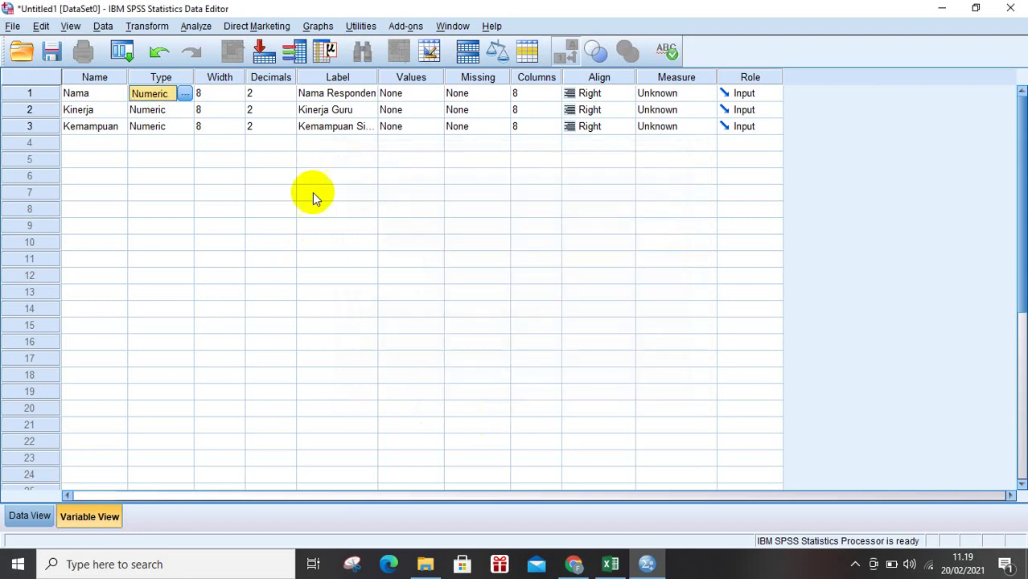
{"action": "left_click", "coordinate": [186, 95]}
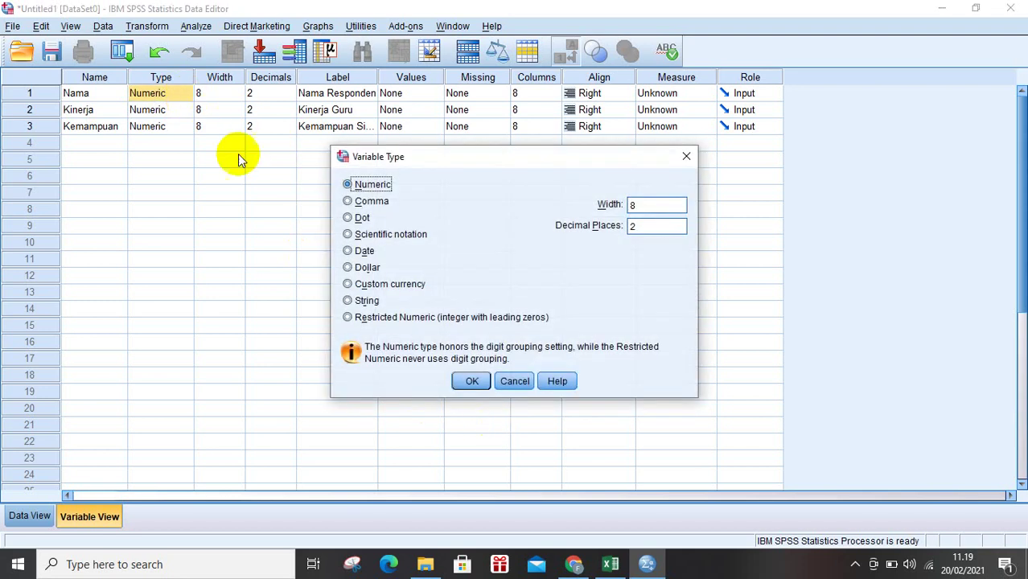
{"action": "left_click", "coordinate": [349, 301]}
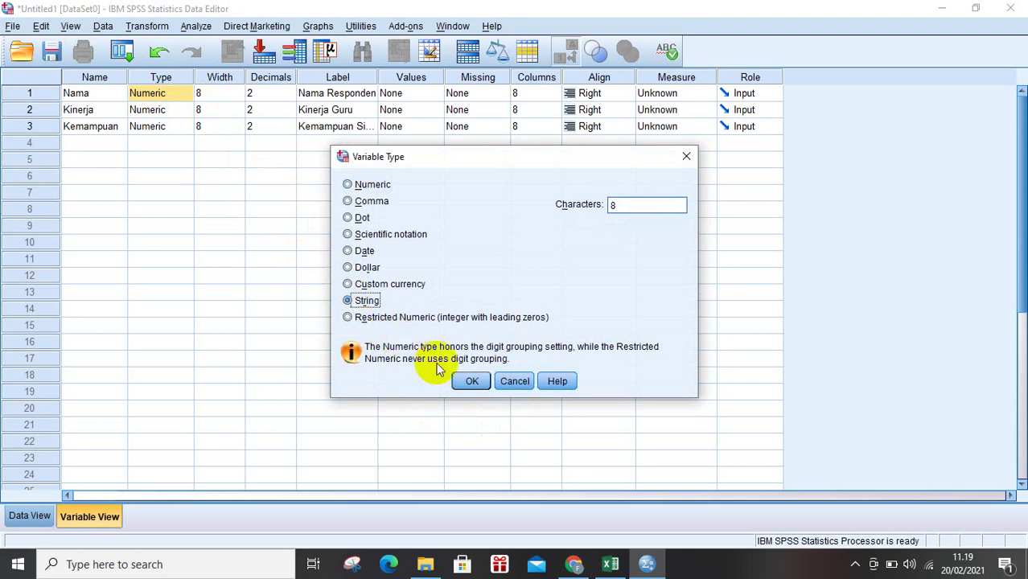
{"action": "left_click", "coordinate": [467, 387]}
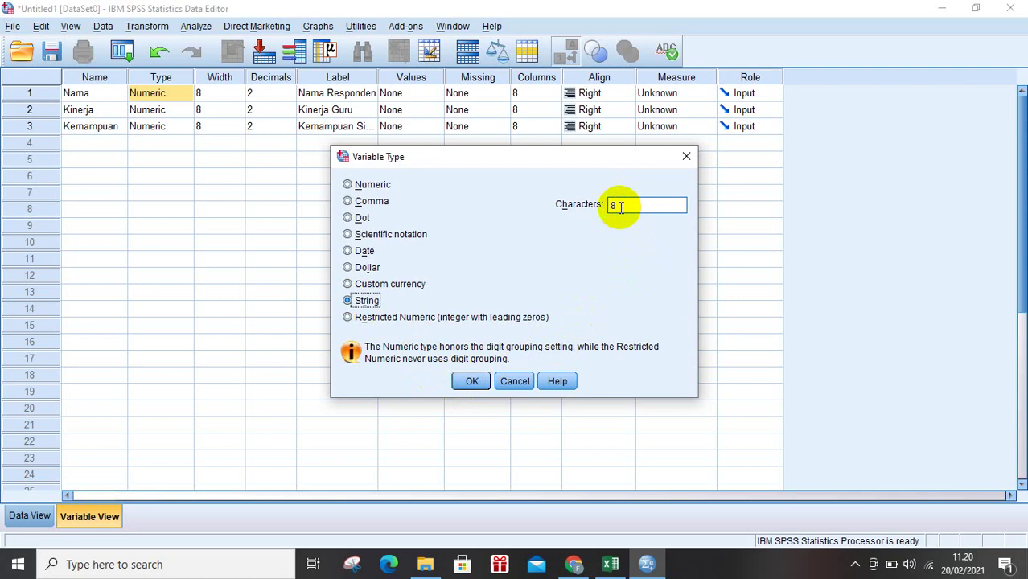
{"action": "left_click", "coordinate": [470, 382]}
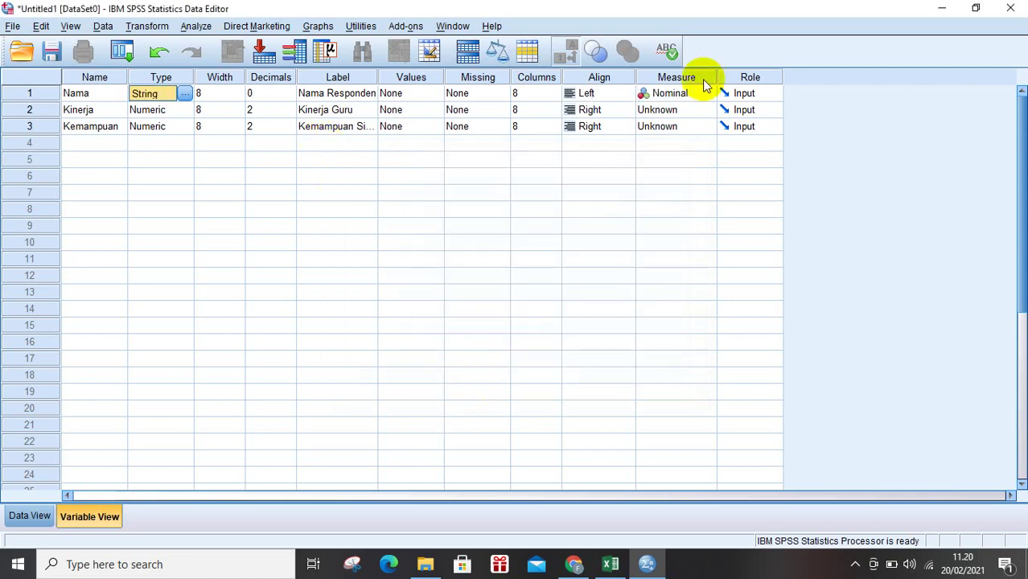
{"action": "left_click", "coordinate": [470, 197]}
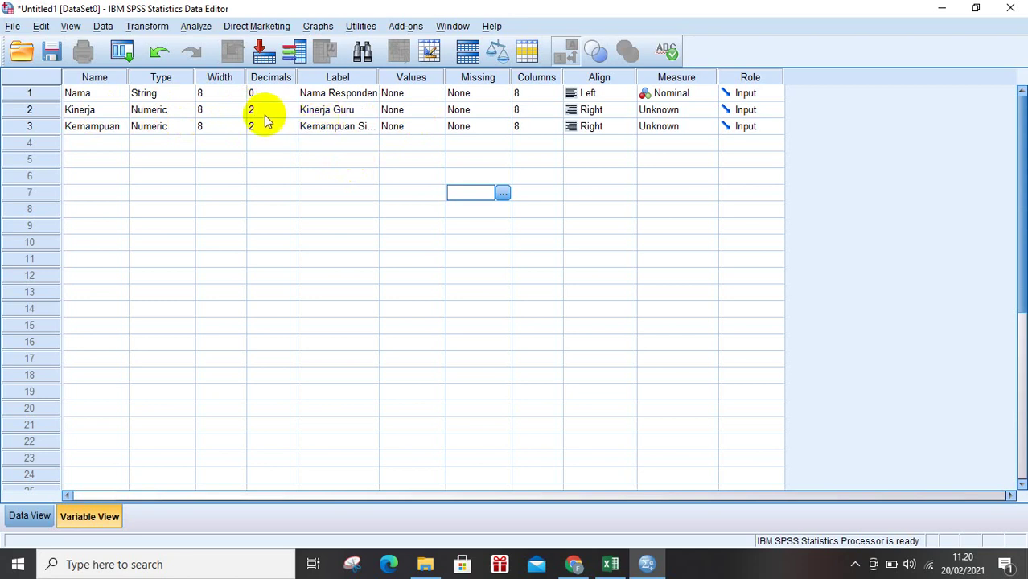
- Add value labels to the Kinerja variable: 1 as Baik Sekali and 2 as Baik
{"action": "left_click", "coordinate": [425, 113]}
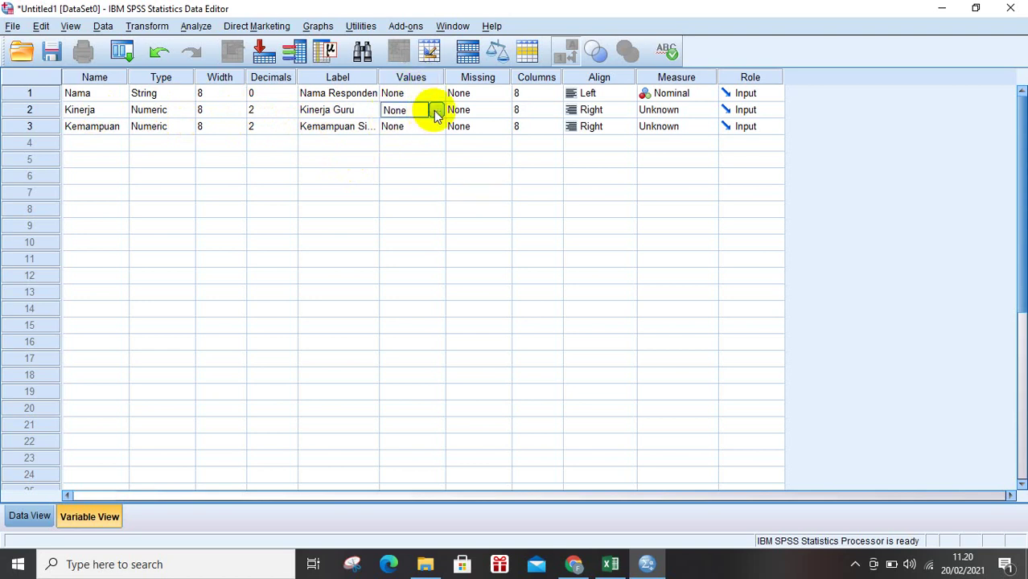
{"action": "left_click", "coordinate": [435, 116]}
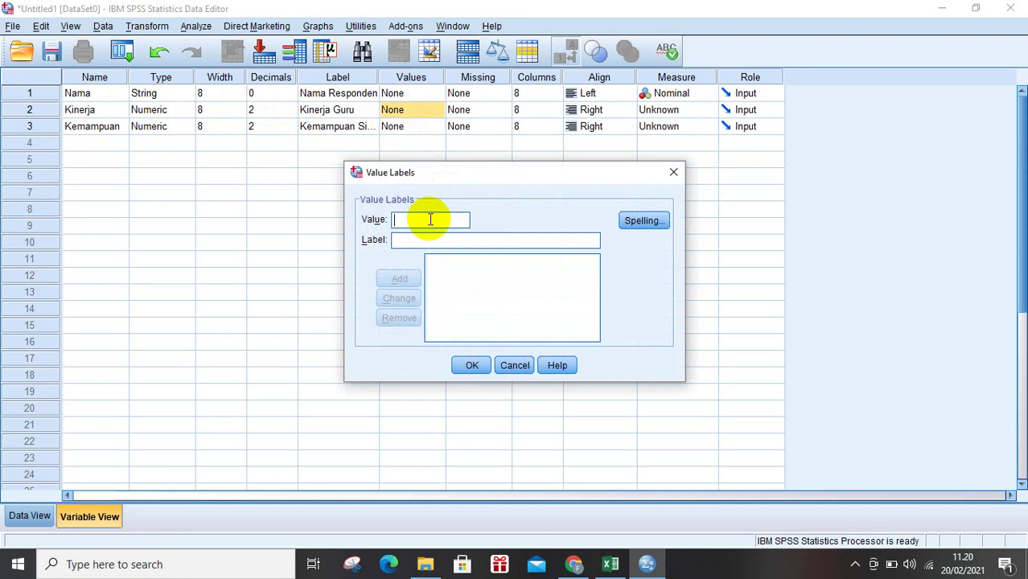
{"action": "type", "text": "1"}
{"action": "left_click", "coordinate": [418, 240]}
{"action": "type", "text": "Baik Sekali"}
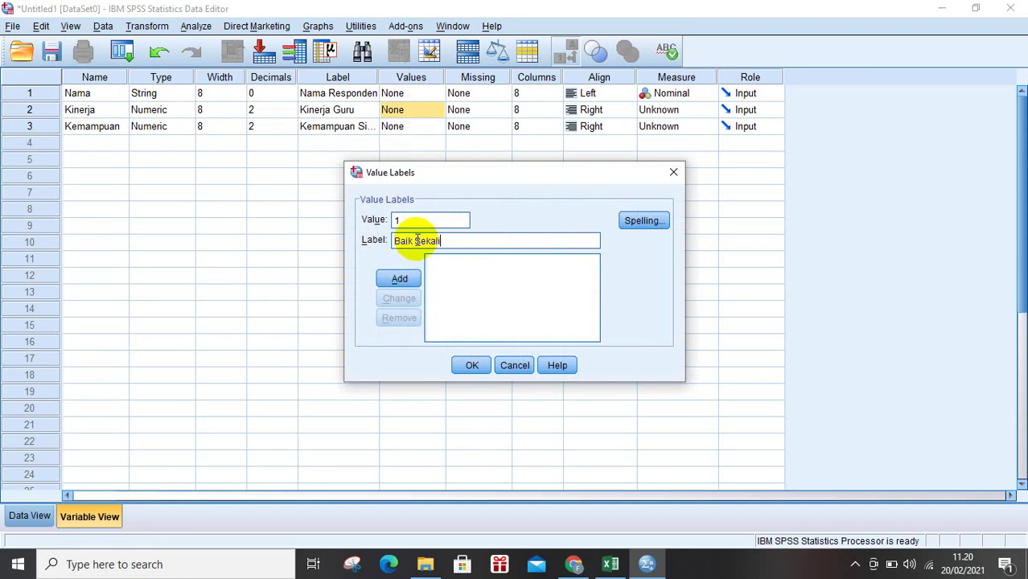
{"action": "left_click", "coordinate": [402, 288]}
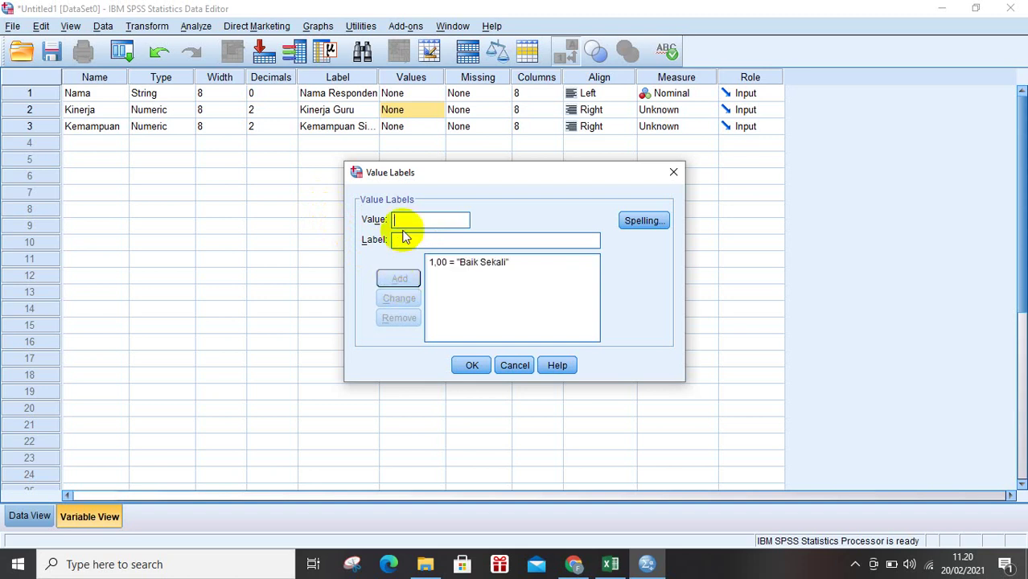
{"action": "left_click", "coordinate": [400, 222]}
{"action": "type", "text": "2"}
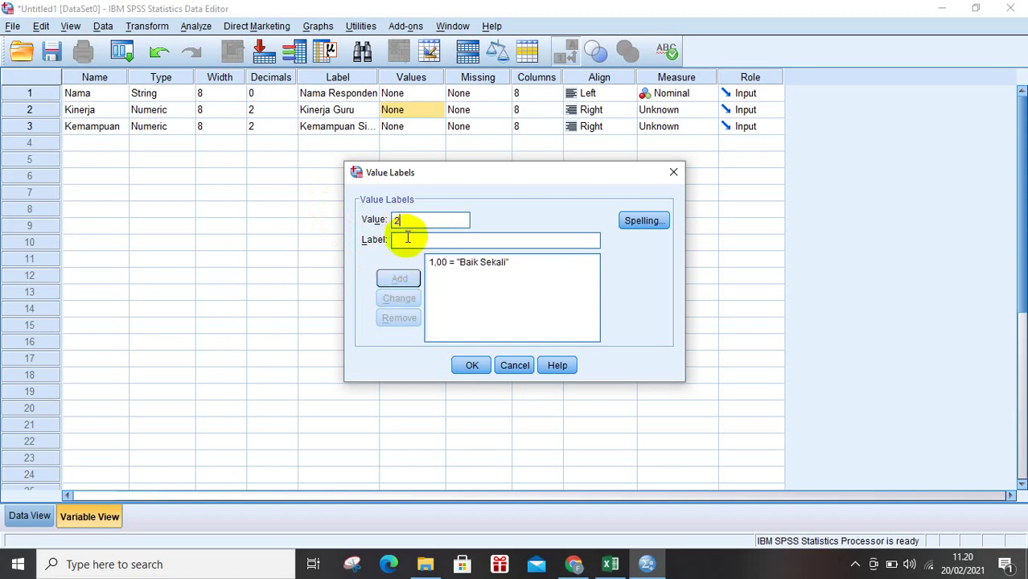
{"action": "left_click", "coordinate": [407, 238]}
{"action": "type", "text": "Baik"}
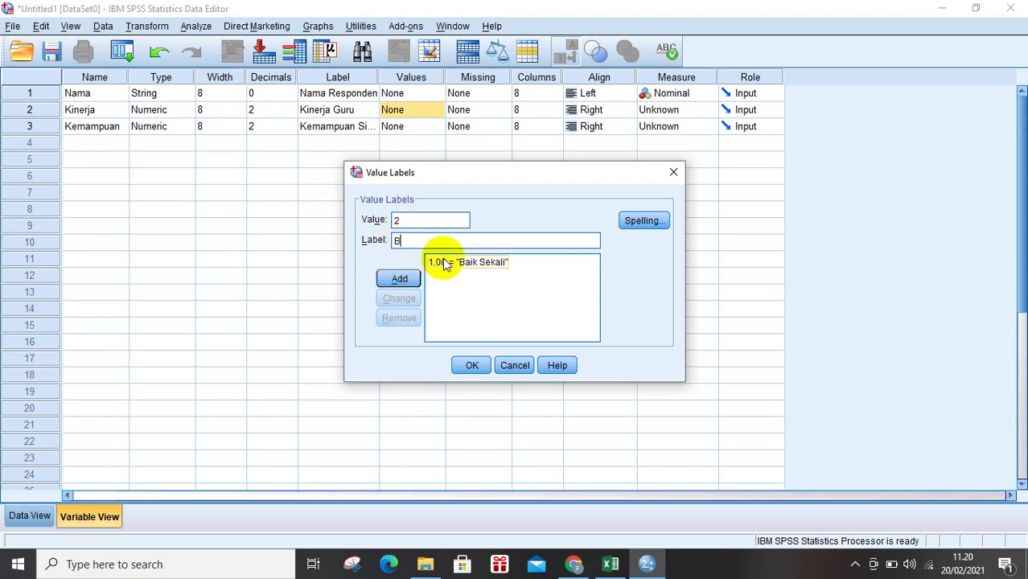
{"action": "left_click", "coordinate": [400, 278]}
- Add value labels 3 as Kurang Baik and 4 as Tidak Baik for Kinerja, and apply the set
{"action": "type", "text": "3"}
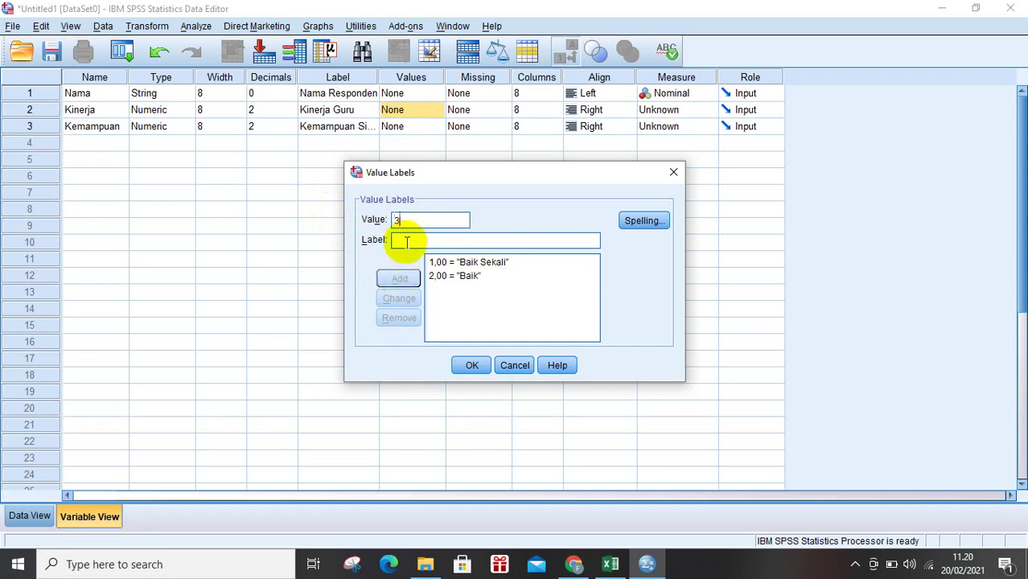
{"action": "left_click", "coordinate": [406, 247]}
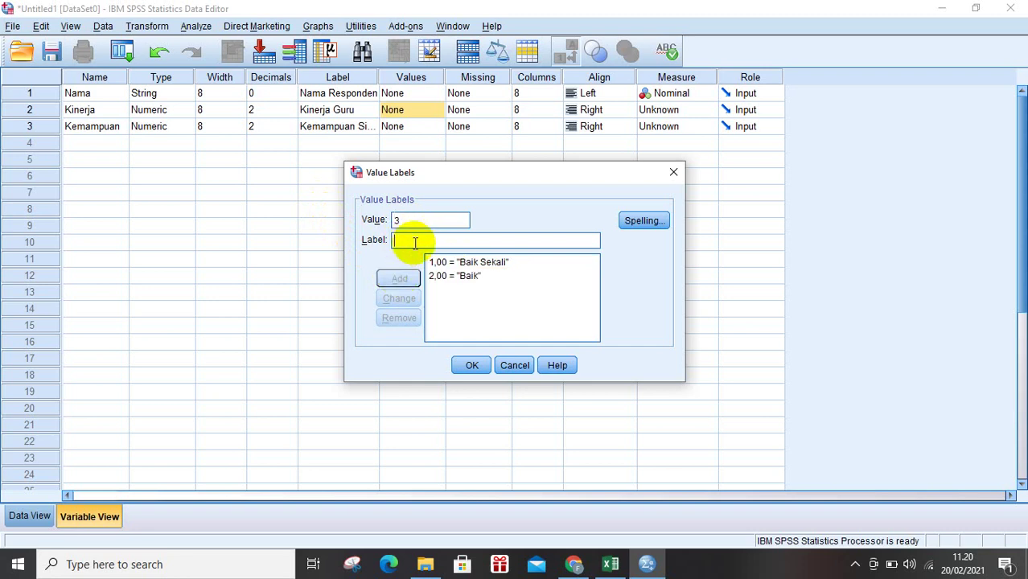
{"action": "type", "text": "K"}
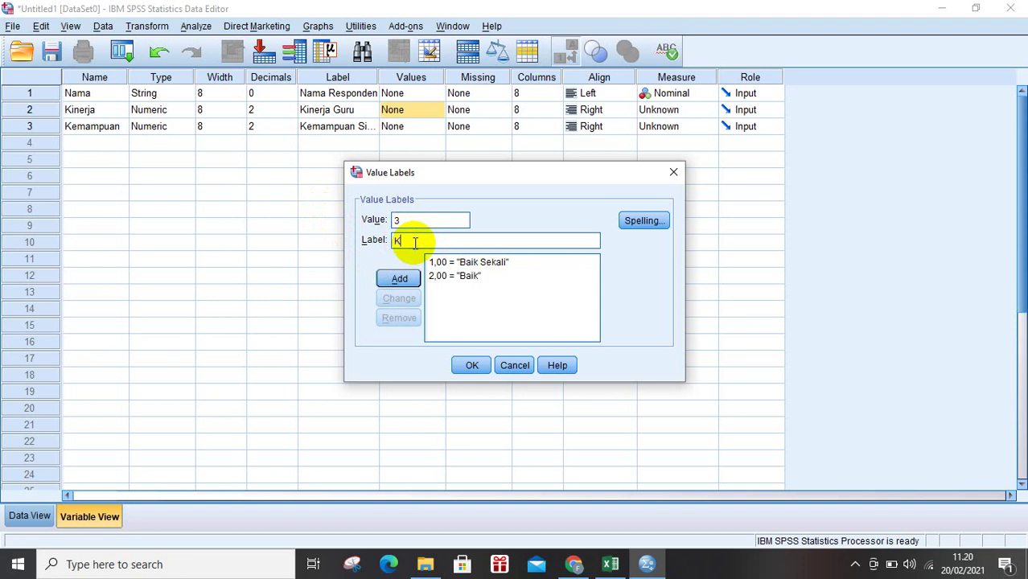
{"action": "type", "text": "urang Baik"}
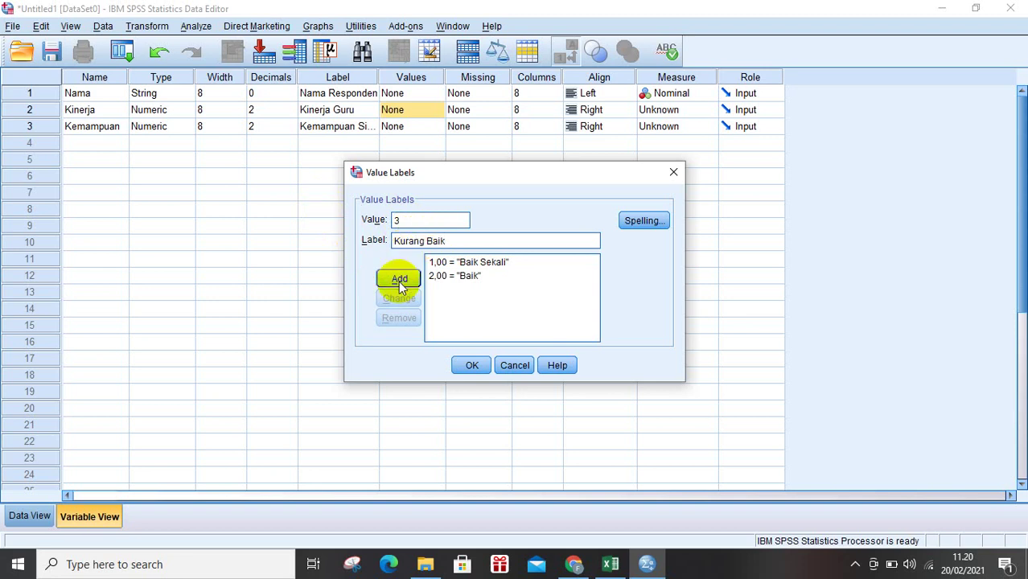
{"action": "left_click", "coordinate": [400, 279]}
{"action": "type", "text": "4"}
{"action": "left_click", "coordinate": [411, 246]}
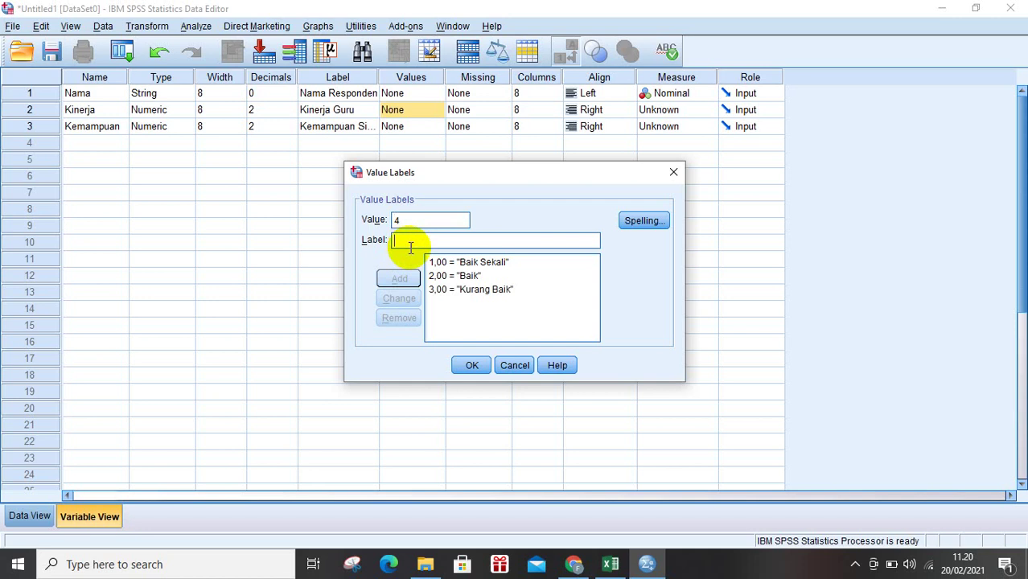
{"action": "type", "text": "Tidak"}
{"action": "key", "text": "BackSpace"}
{"action": "key", "text": "BackSpace"}
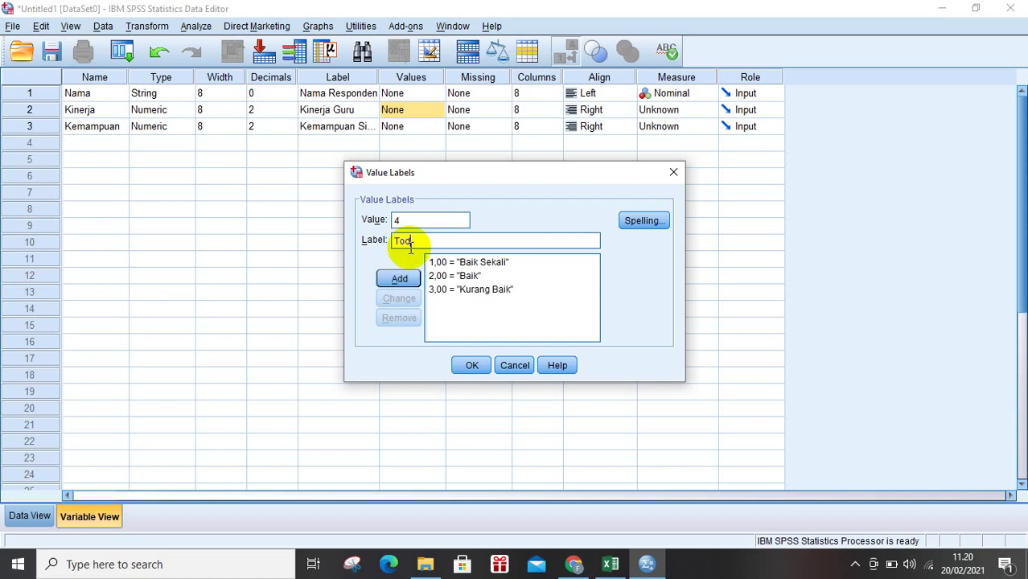
{"action": "key", "text": "BackSpace"}
{"action": "key", "text": "BackSpace"}
{"action": "type", "text": "idak Baik"}
{"action": "left_click", "coordinate": [411, 278]}
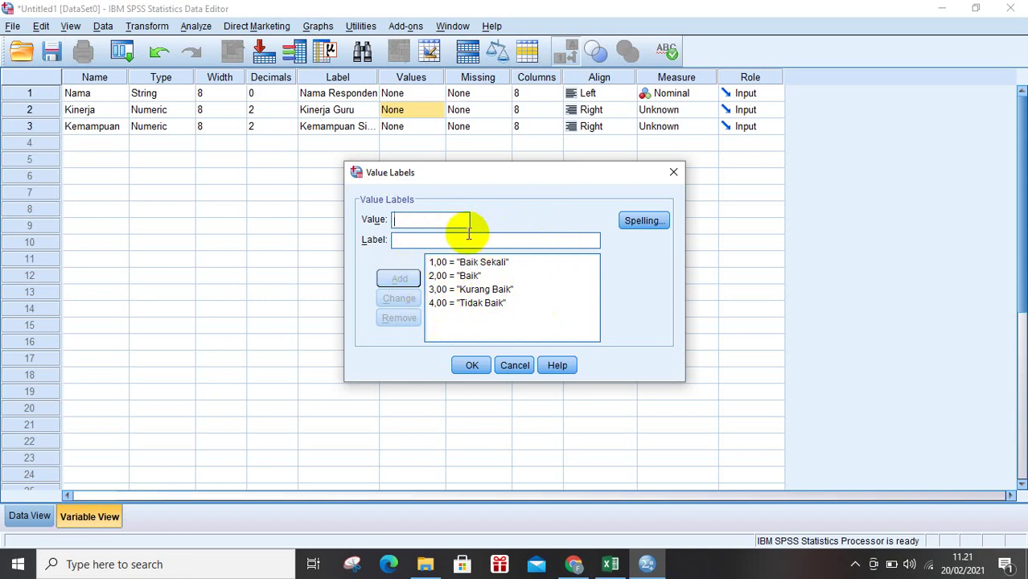
{"action": "left_click", "coordinate": [467, 366]}
- Set the measurement level of the Kinerja variable to Ordinal
{"action": "left_click", "coordinate": [475, 259]}
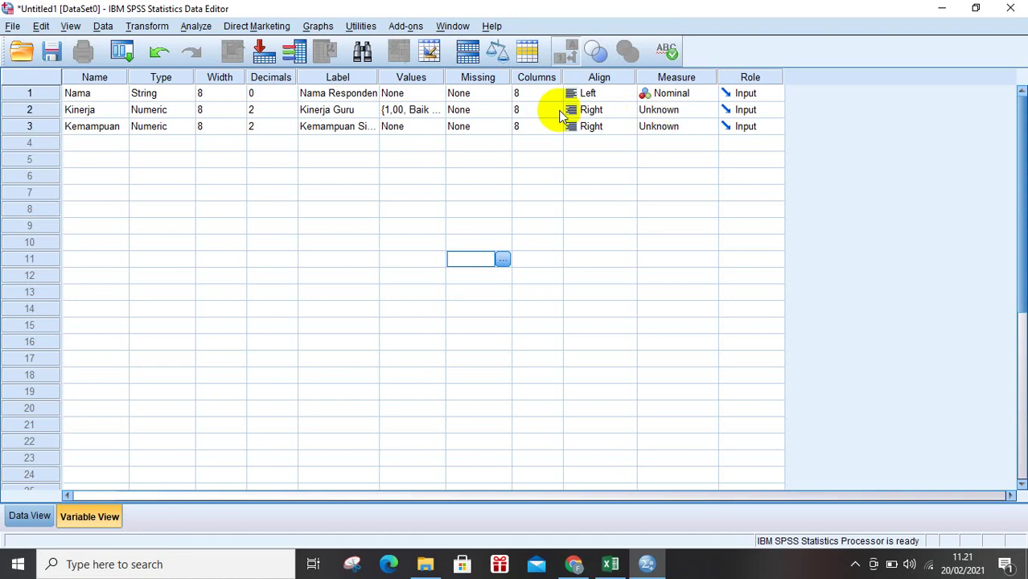
{"action": "left_click", "coordinate": [651, 110]}
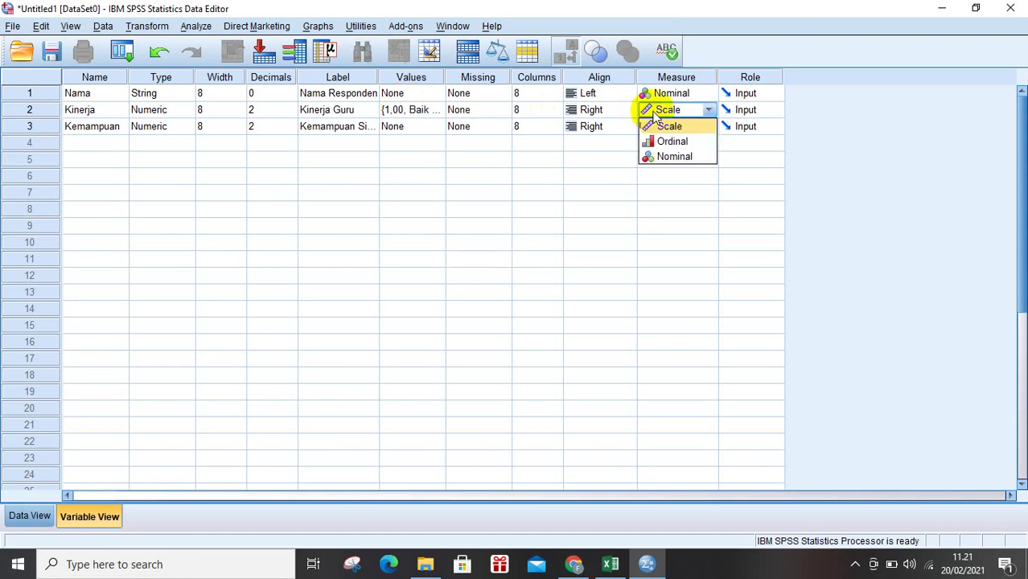
{"action": "left_click", "coordinate": [674, 143]}
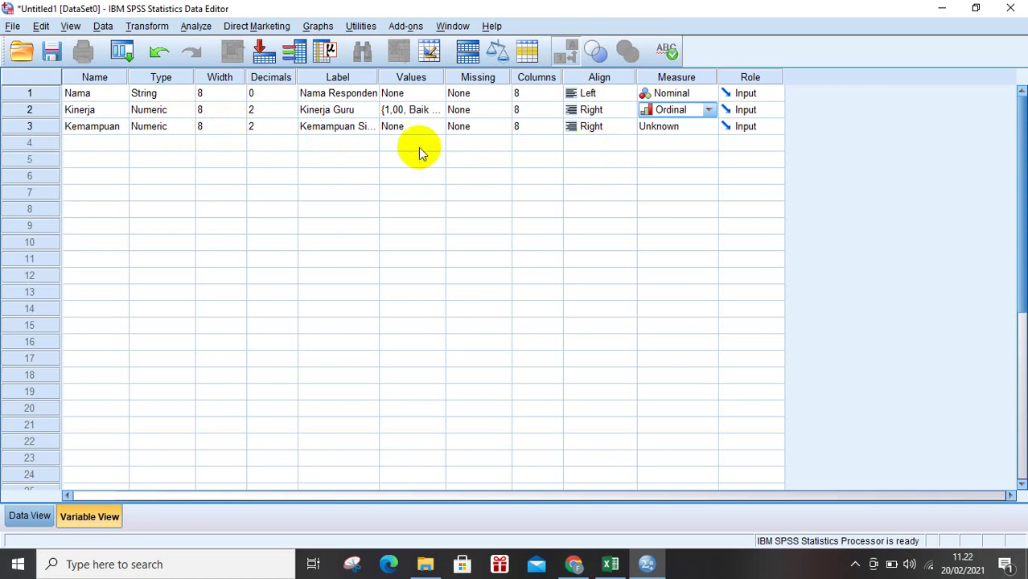
- Set the measurement level of the Kemampuan variable to Scale
{"action": "left_click", "coordinate": [658, 129]}
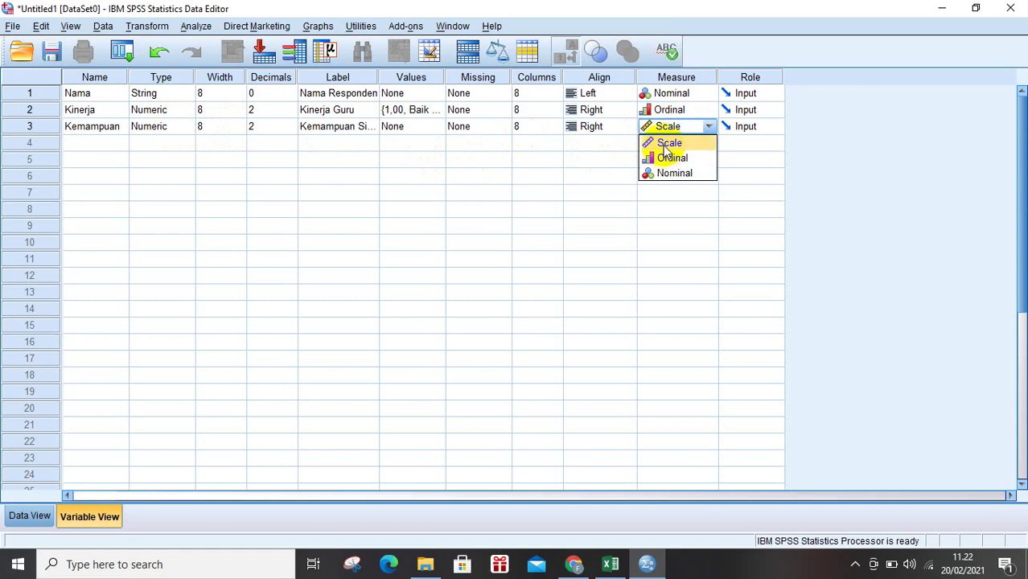
{"action": "left_click", "coordinate": [668, 145]}
{"action": "left_click", "coordinate": [673, 175]}
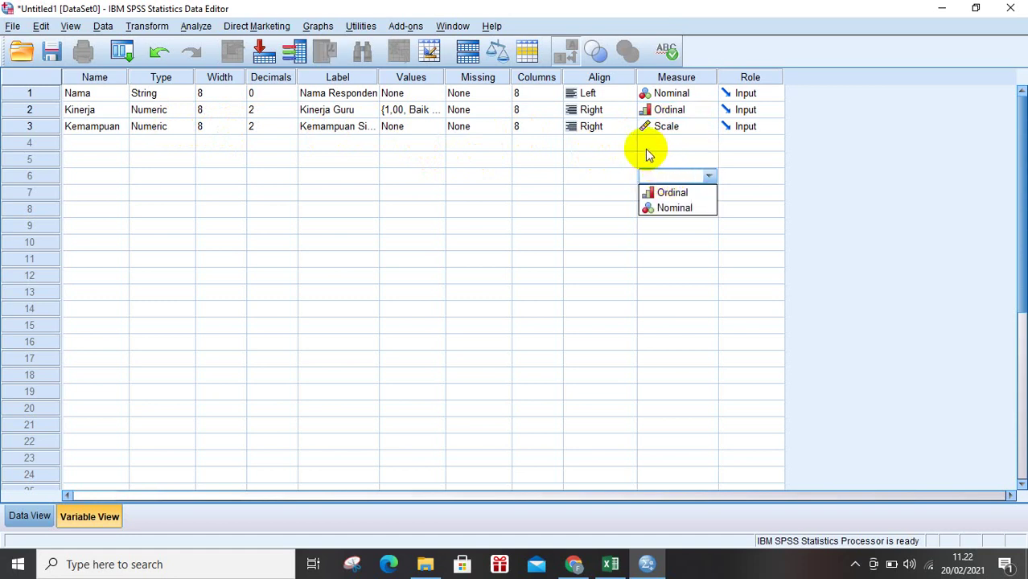
{"action": "left_click", "coordinate": [646, 149]}
{"action": "left_click", "coordinate": [588, 146]}
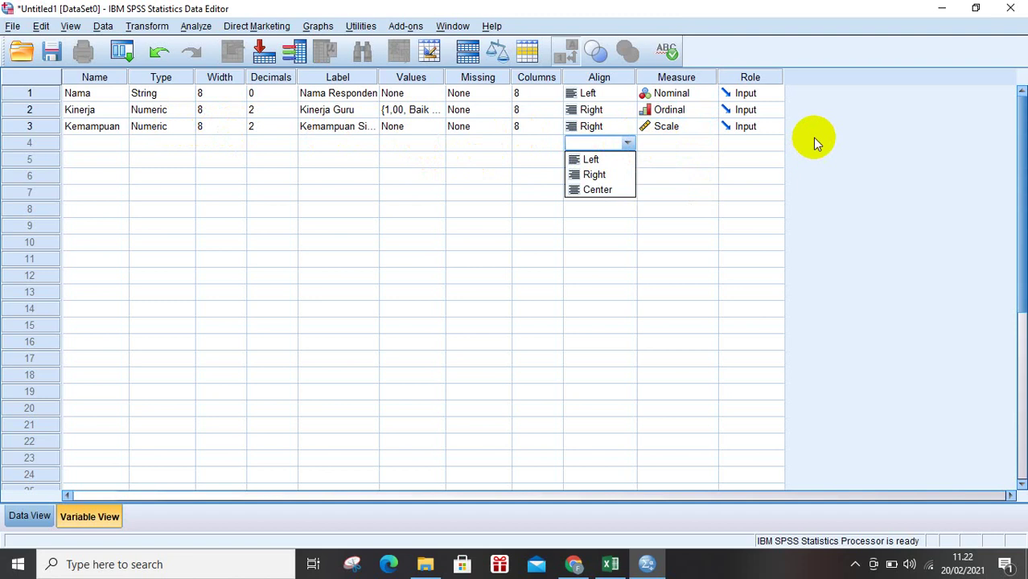
{"action": "left_click", "coordinate": [764, 128]}
{"action": "left_click", "coordinate": [628, 148]}
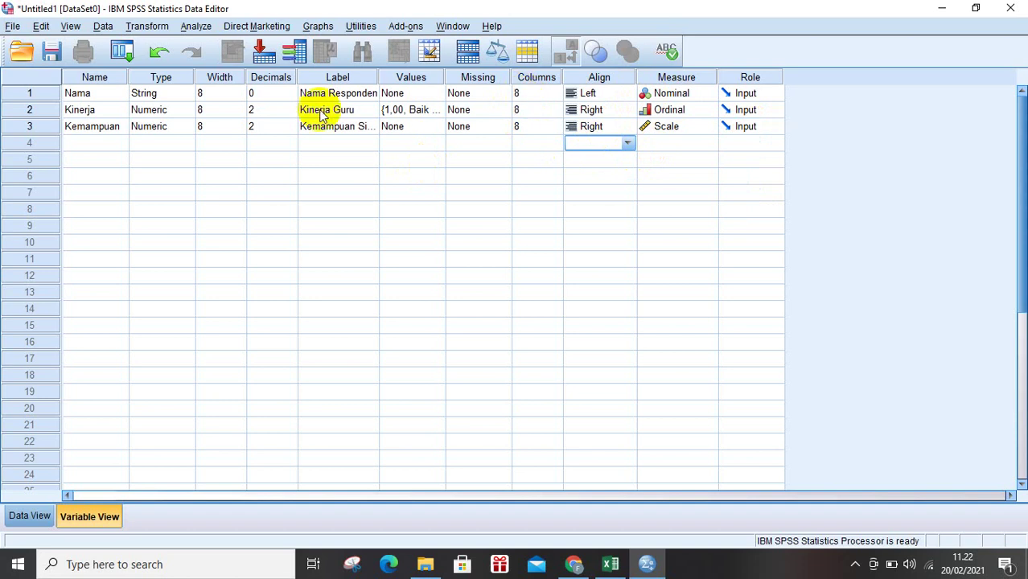
- Reduce the decimals of the Kinerja and Kemampuan variables to 0
{"action": "left_click", "coordinate": [278, 113]}
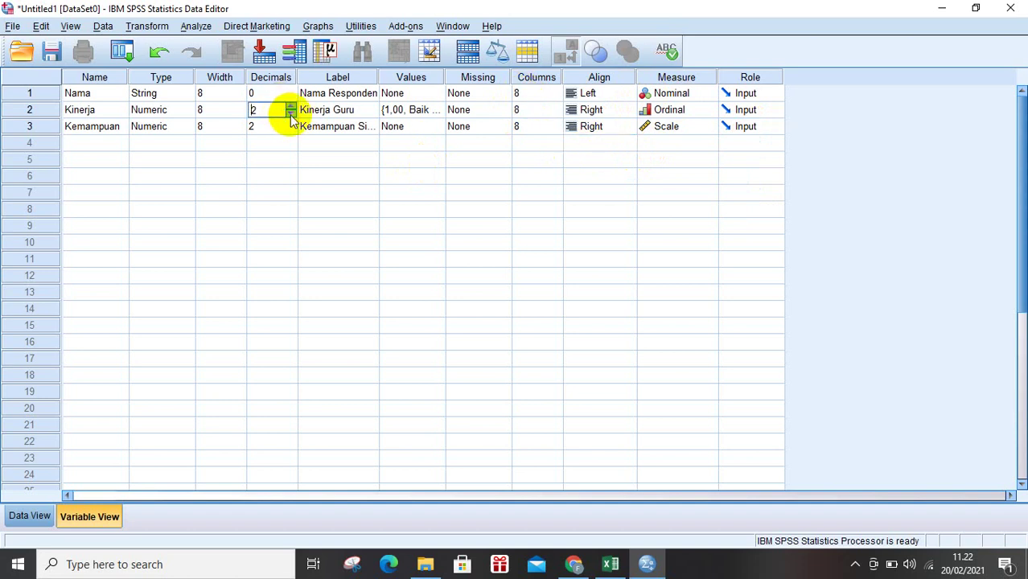
{"action": "left_click", "coordinate": [291, 114]}
{"action": "left_click", "coordinate": [291, 115]}
{"action": "left_click", "coordinate": [291, 133]}
{"action": "left_click", "coordinate": [291, 133]}
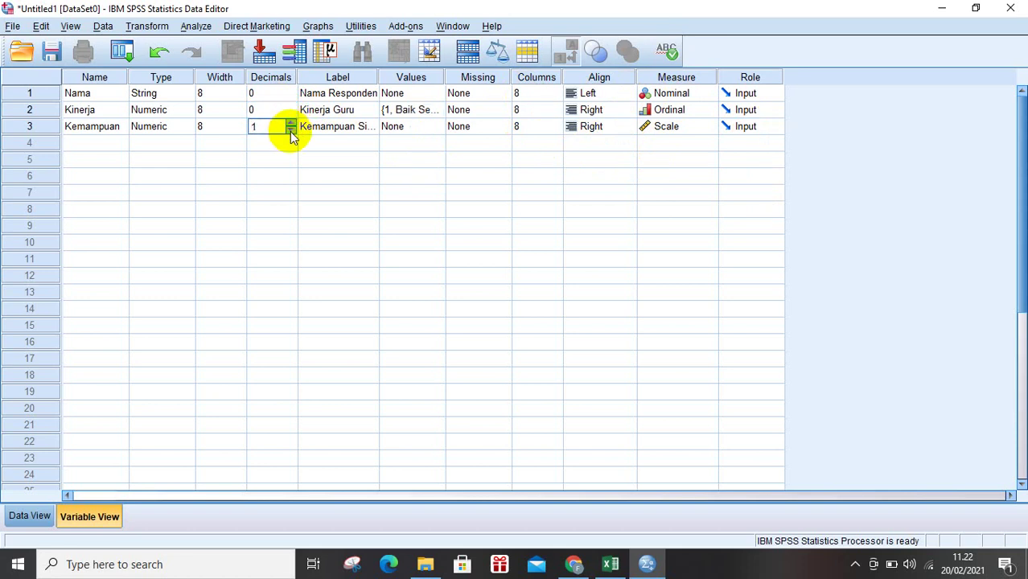
{"action": "left_click", "coordinate": [292, 132]}
{"action": "left_click", "coordinate": [294, 157]}
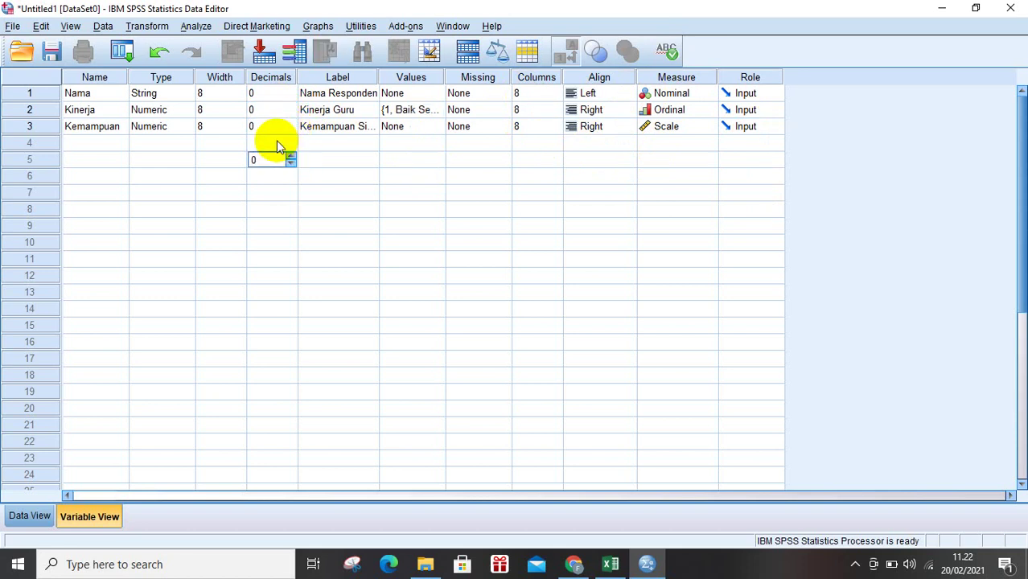
{"action": "left_click", "coordinate": [271, 128]}
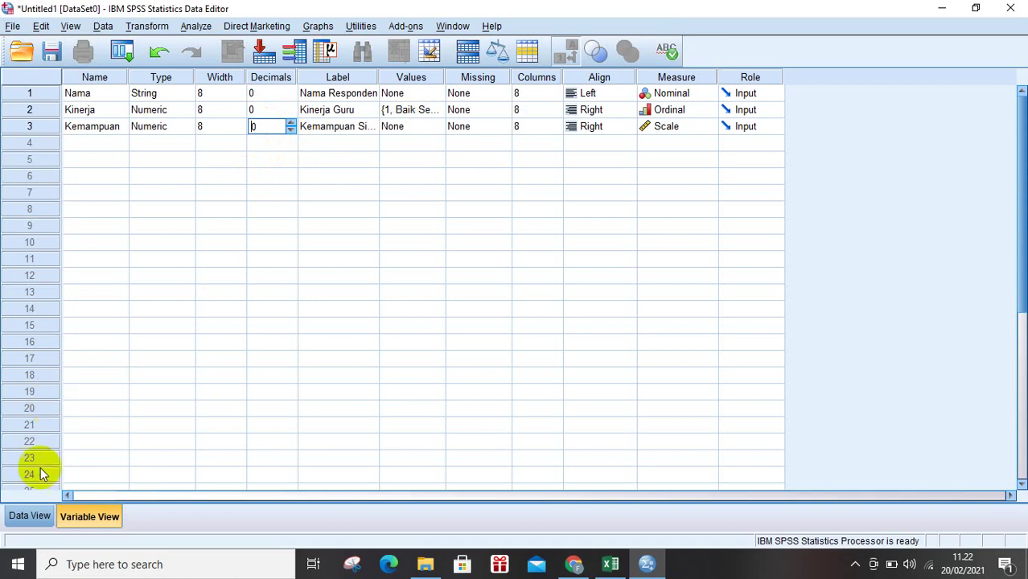
- Enter the five respondents' first names in rows 1 to 5 of the Nama column in the data sheet
{"action": "left_click", "coordinate": [29, 518]}
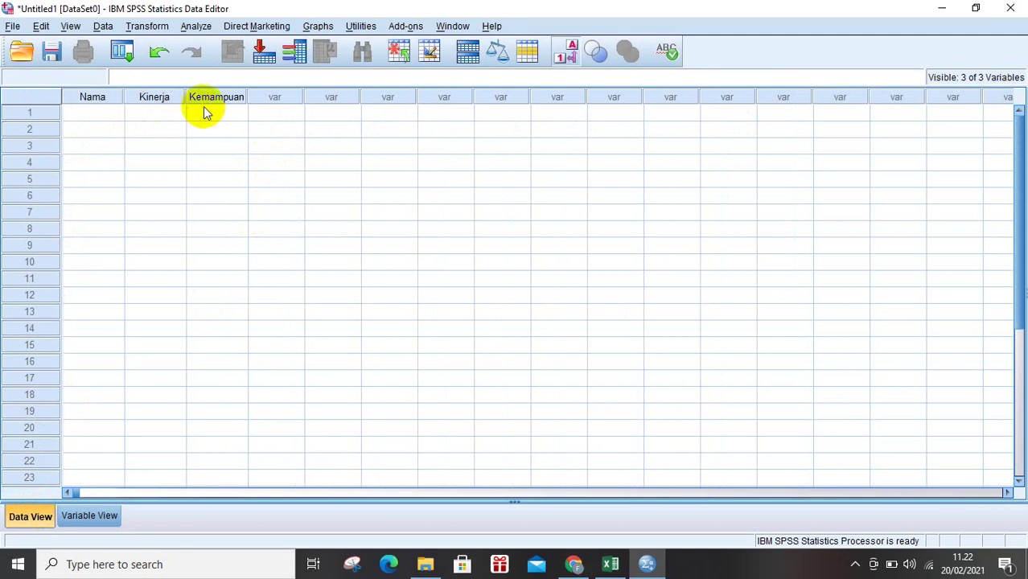
{"action": "left_click", "coordinate": [107, 118]}
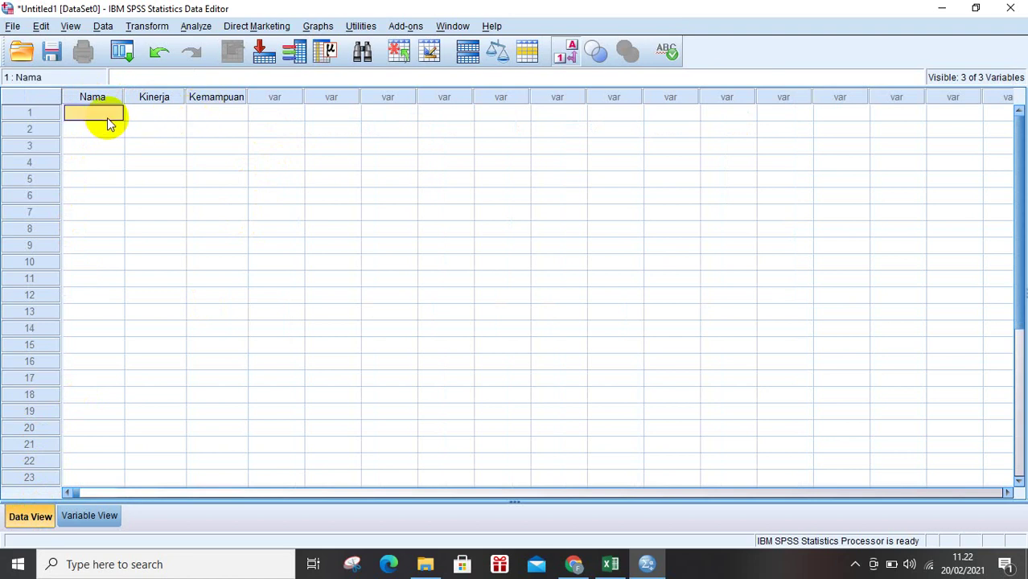
{"action": "type", "text": "Rizki"}
{"action": "left_click", "coordinate": [106, 133]}
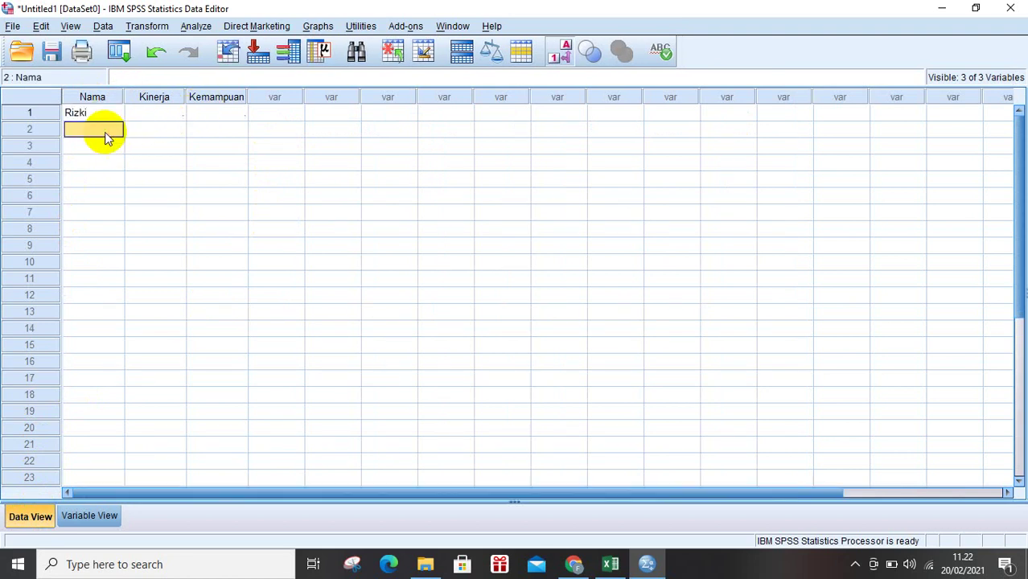
{"action": "type", "text": "Rayhan"}
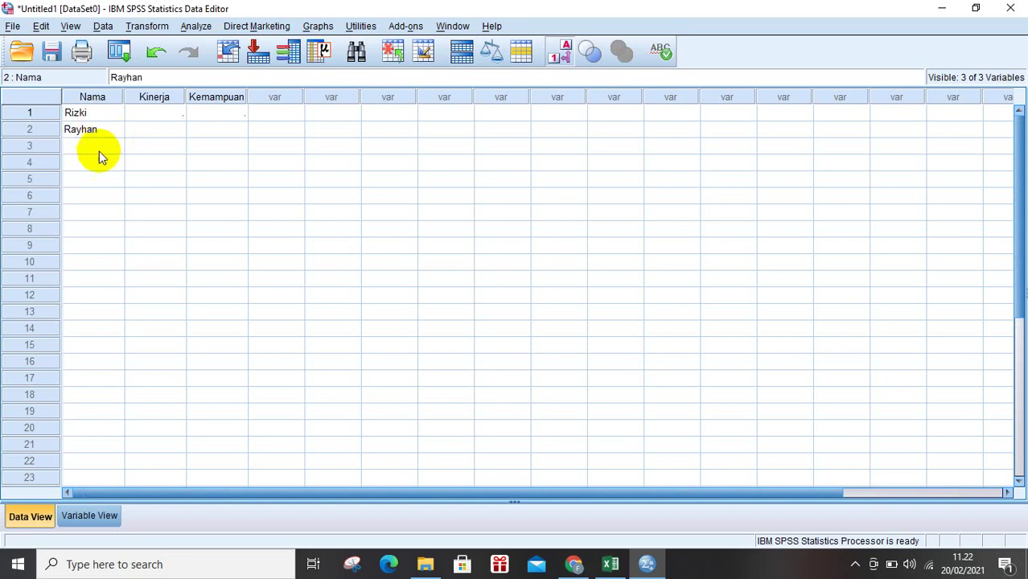
{"action": "left_click", "coordinate": [98, 151]}
{"action": "type", "text": "Ana"}
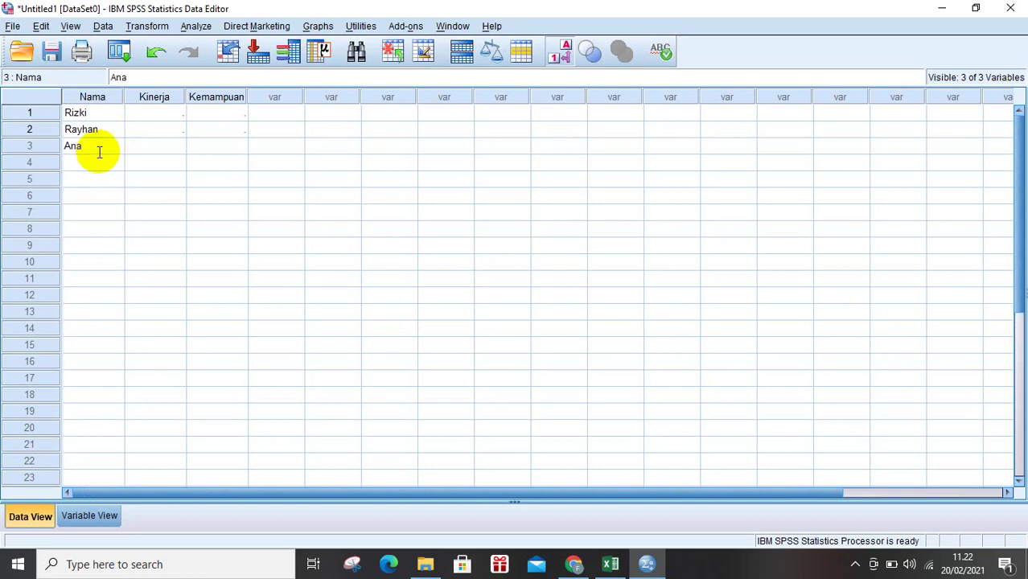
{"action": "left_click", "coordinate": [99, 164]}
{"action": "type", "text": "Elsa"}
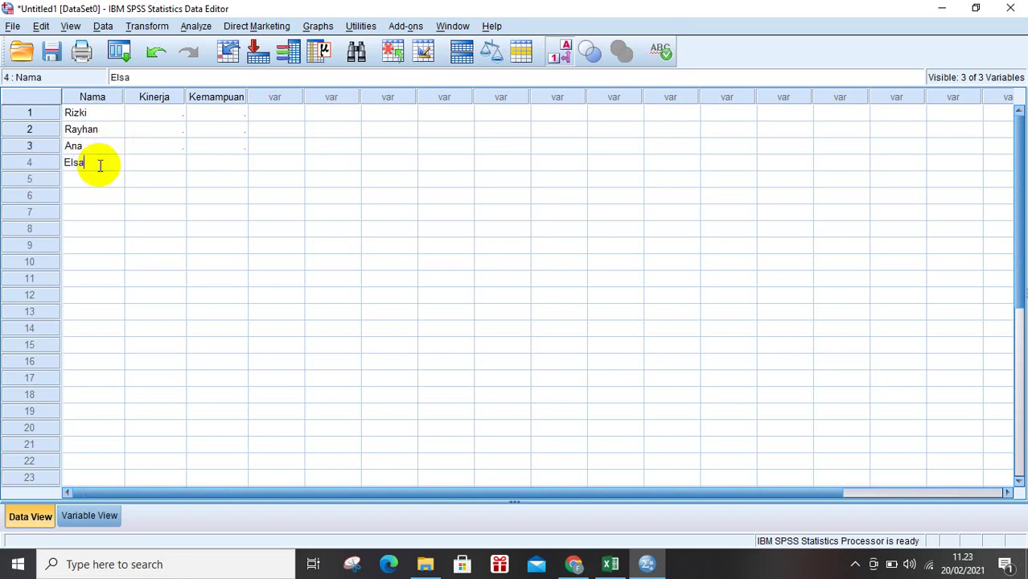
{"action": "left_click", "coordinate": [98, 182]}
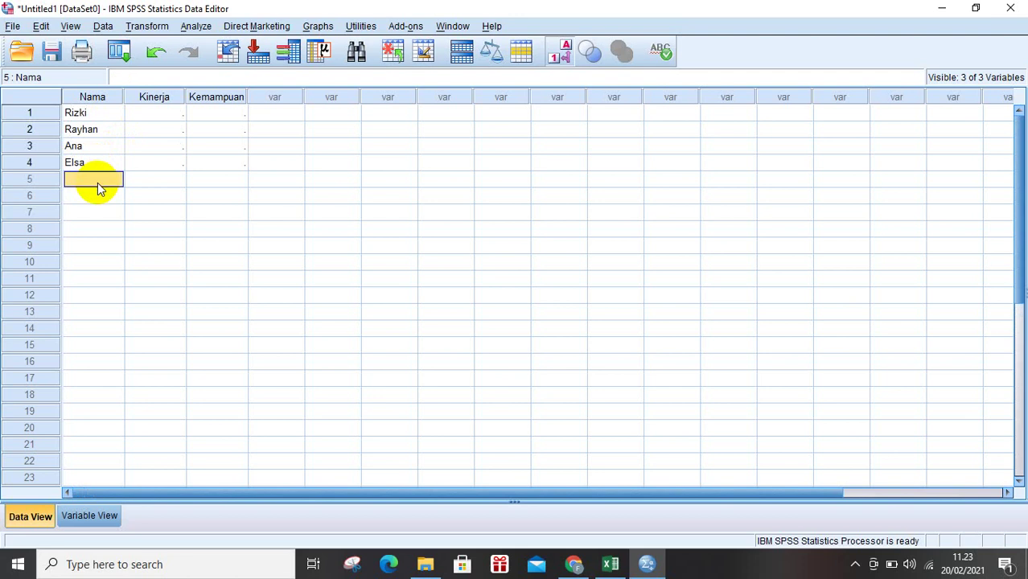
{"action": "type", "text": "Ulfa"}
{"action": "left_click", "coordinate": [108, 211]}
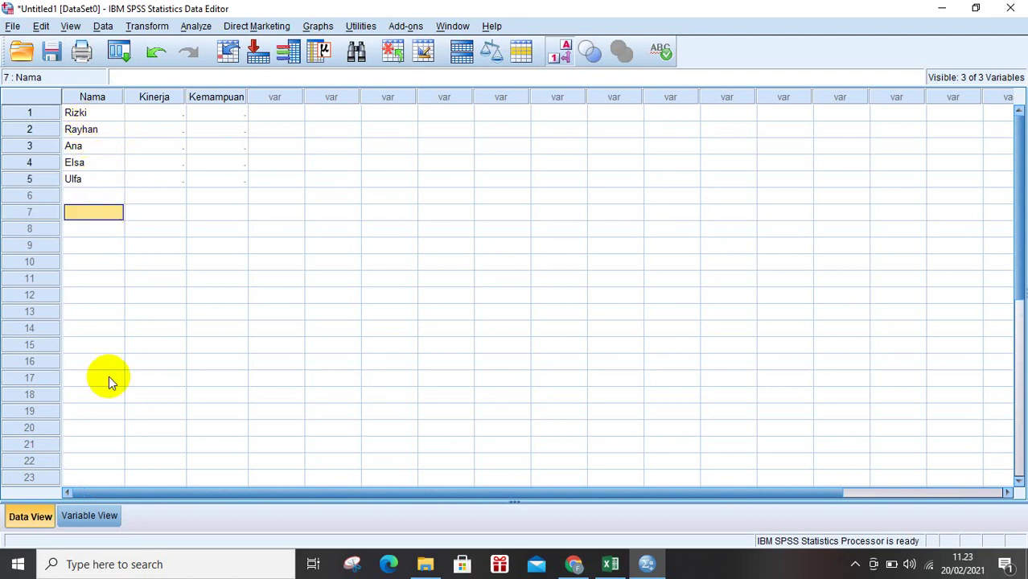
- Enter 1 as the Kinerja value in row 1 and display numeric codes instead of value labels
{"action": "left_click", "coordinate": [76, 523]}
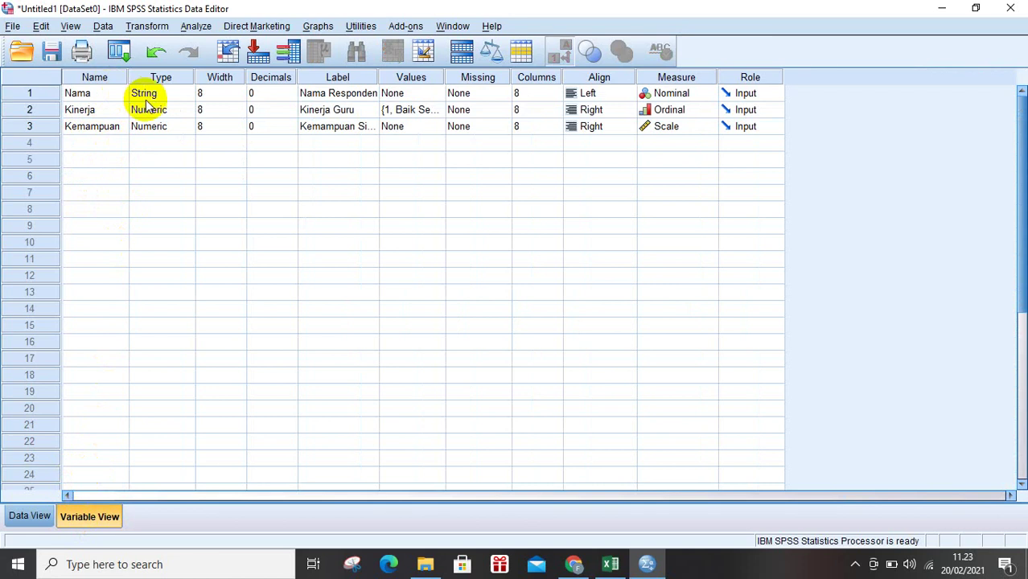
{"action": "left_click", "coordinate": [29, 515]}
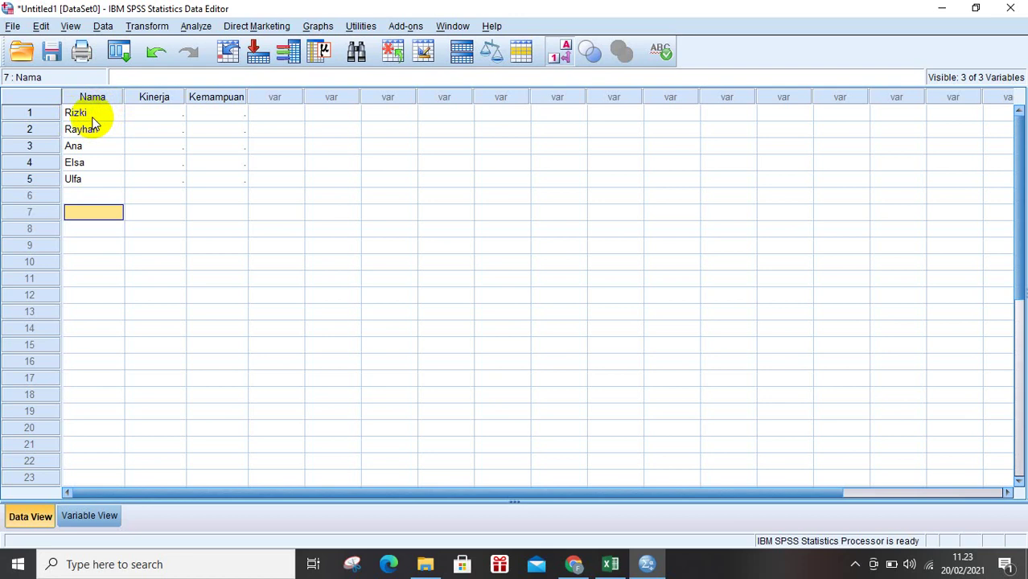
{"action": "left_click", "coordinate": [149, 129]}
{"action": "left_click", "coordinate": [155, 117]}
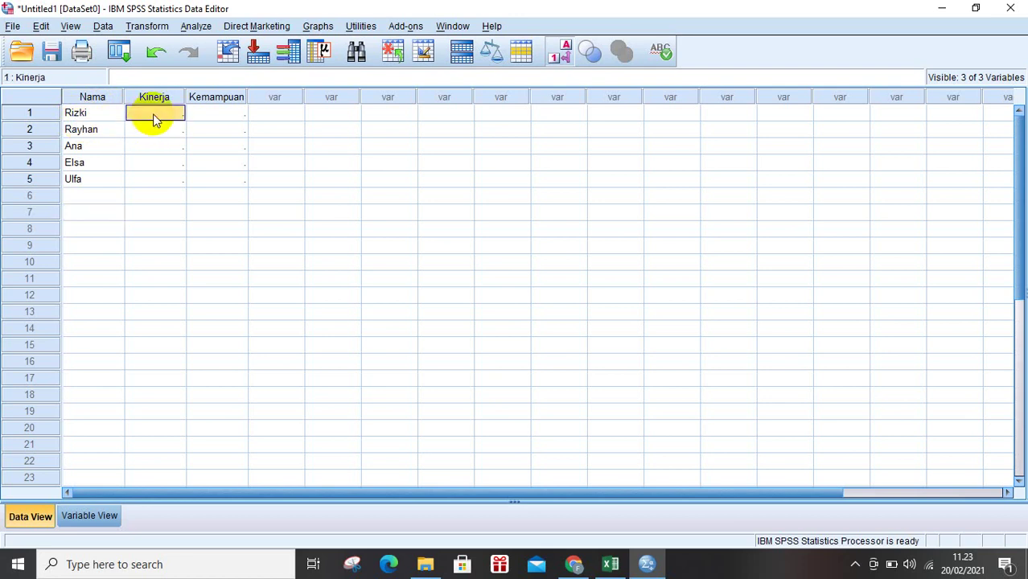
{"action": "type", "text": "1"}
{"action": "left_click", "coordinate": [161, 135]}
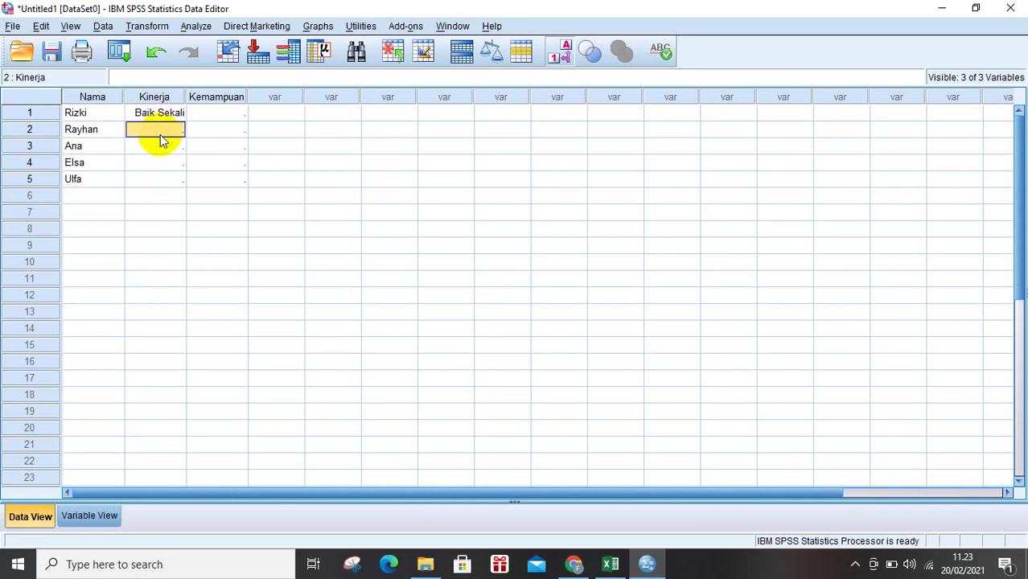
{"action": "left_click", "coordinate": [563, 60]}
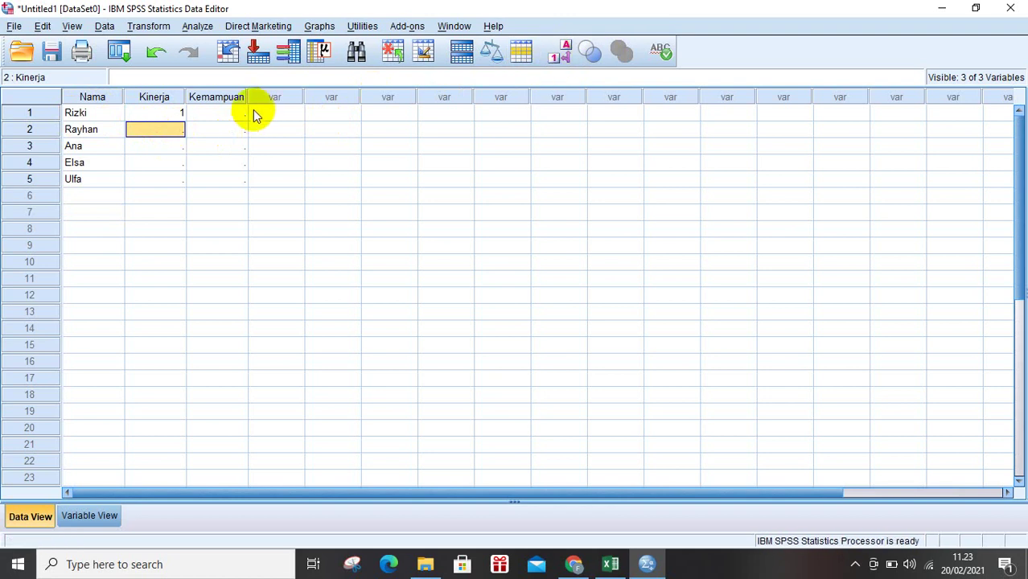
- Enter the Kinerja values 3, 4, 2 and 1 in rows 2 to 5
{"action": "type", "text": "3"}
{"action": "left_click", "coordinate": [182, 152]}
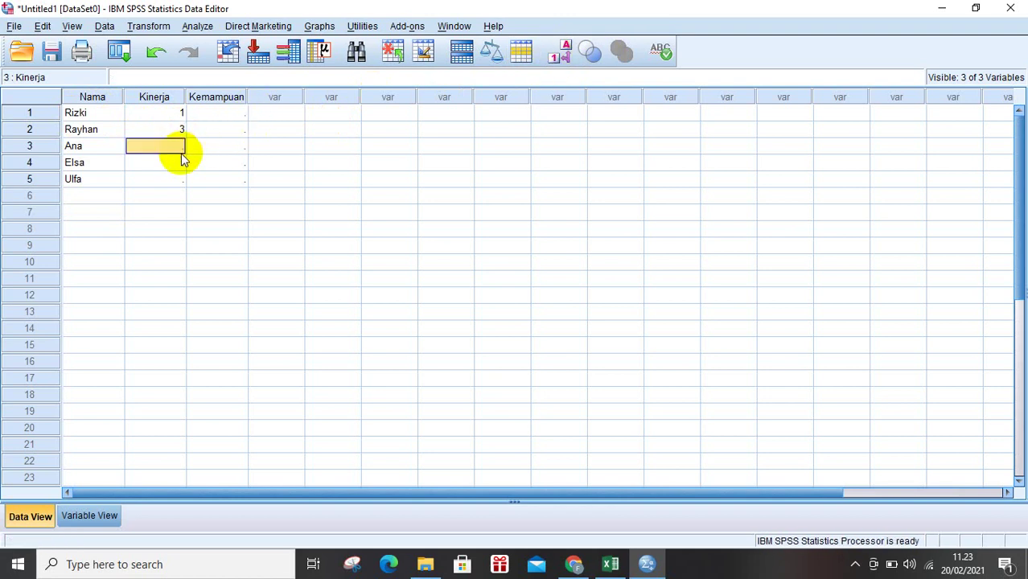
{"action": "type", "text": "4"}
{"action": "left_click", "coordinate": [177, 161]}
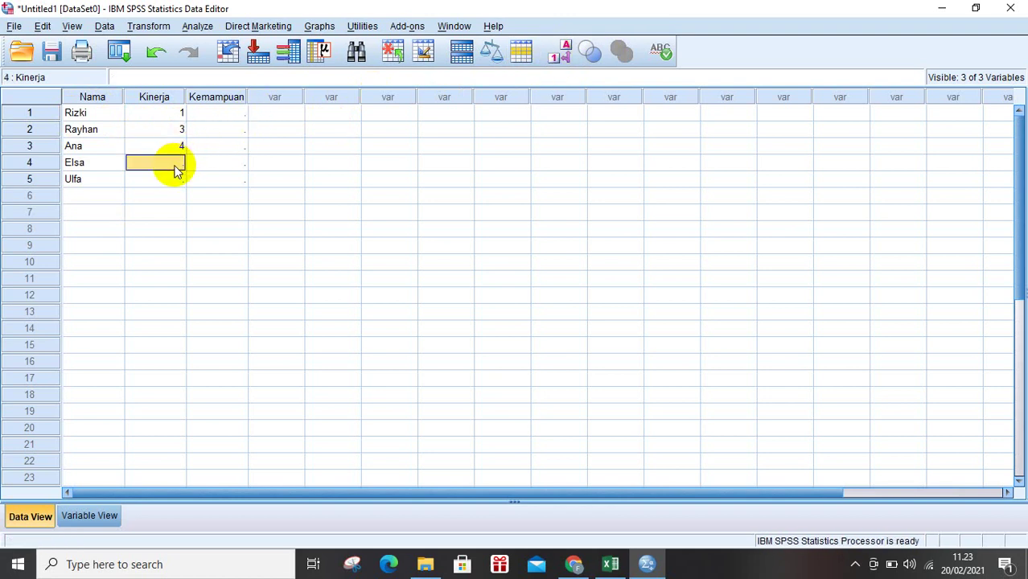
{"action": "type", "text": "2"}
{"action": "left_click", "coordinate": [177, 179]}
{"action": "type", "text": "1"}
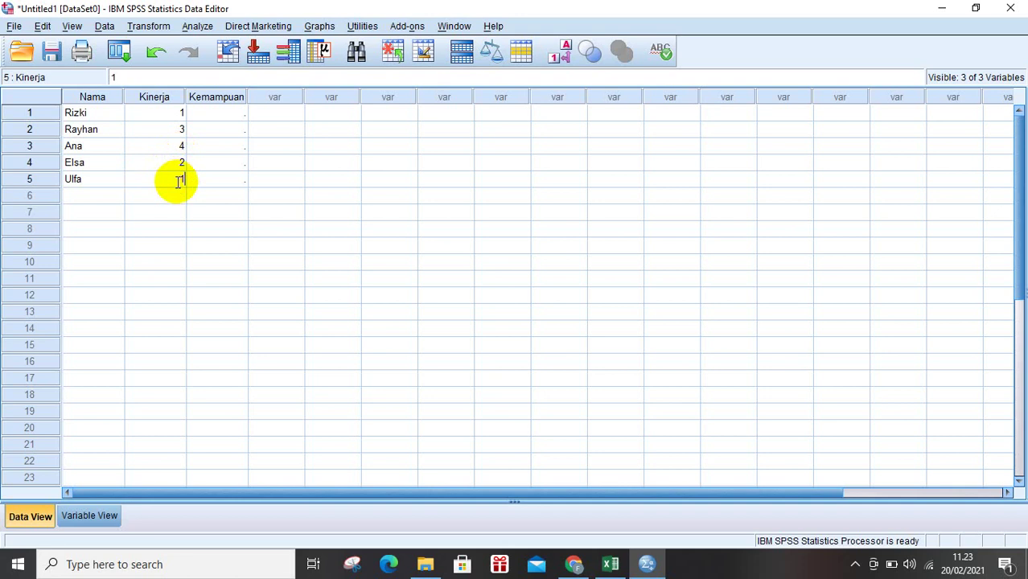
{"action": "left_click", "coordinate": [487, 232]}
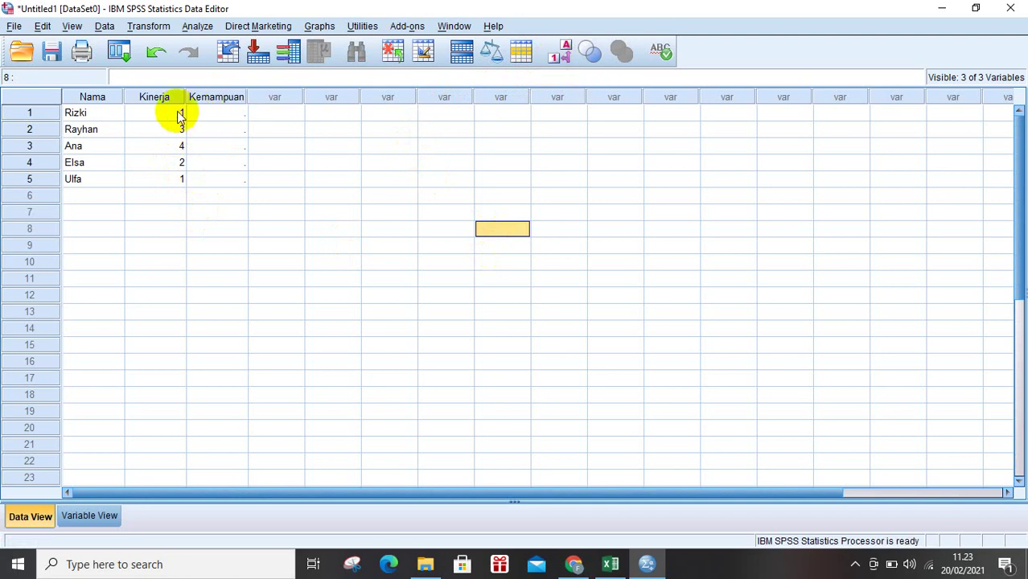
- Check the Kinerja entries as value labels, and return the data sheet to numeric codes
{"action": "left_click", "coordinate": [563, 56]}
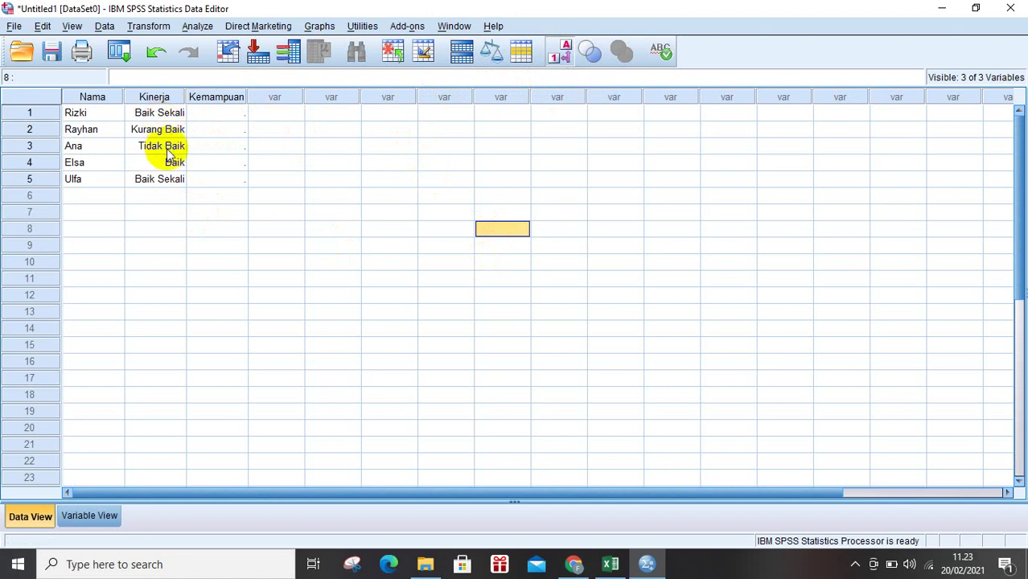
{"action": "left_click", "coordinate": [554, 53]}
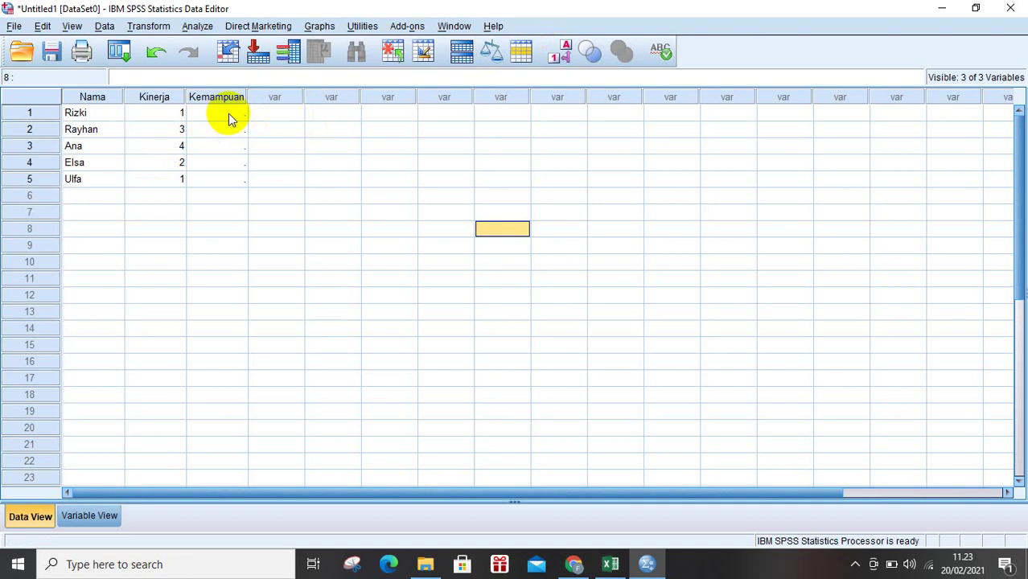
- Enter the Kemampuan scores 100 and 85 in rows 1 and 2
{"action": "left_click", "coordinate": [229, 114]}
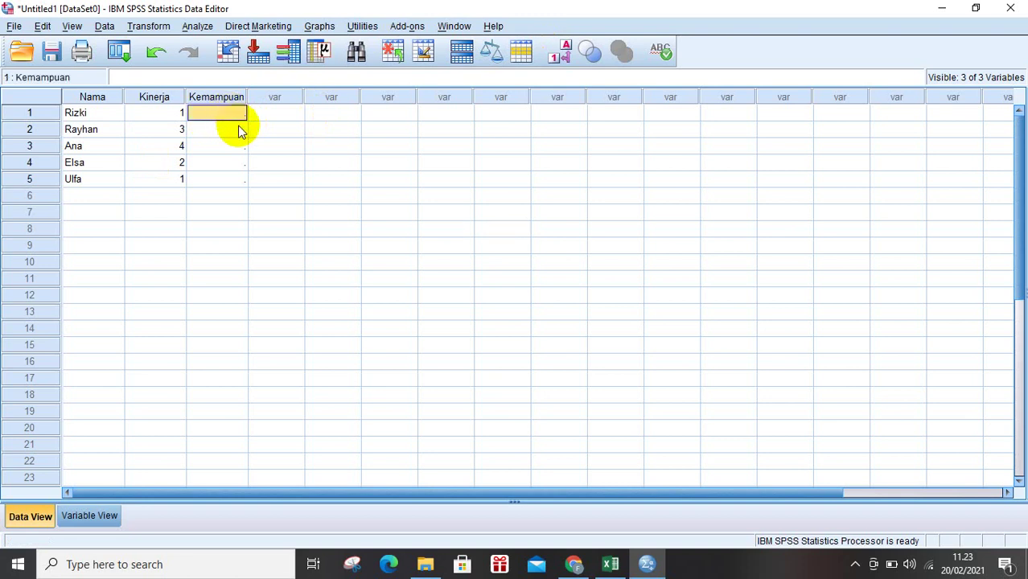
{"action": "type", "text": "100"}
{"action": "left_click", "coordinate": [238, 127]}
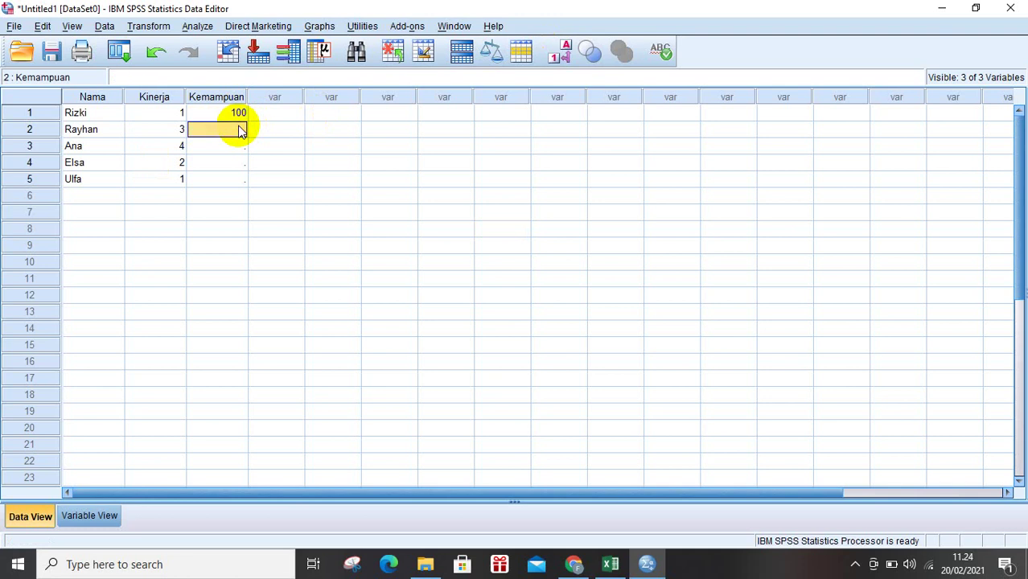
{"action": "left_click", "coordinate": [239, 127]}
{"action": "type", "text": "85"}
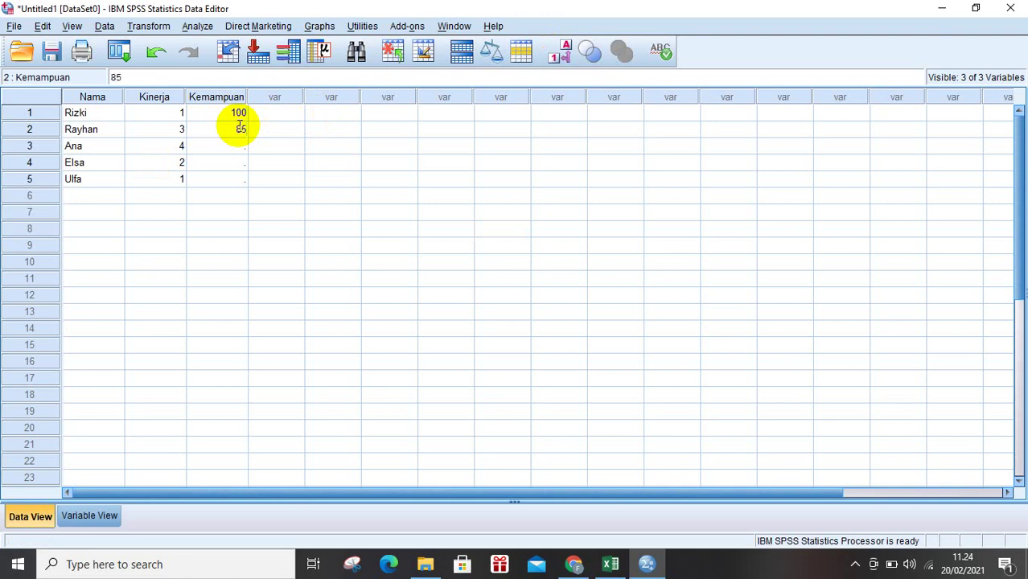
{"action": "key", "text": "Return"}
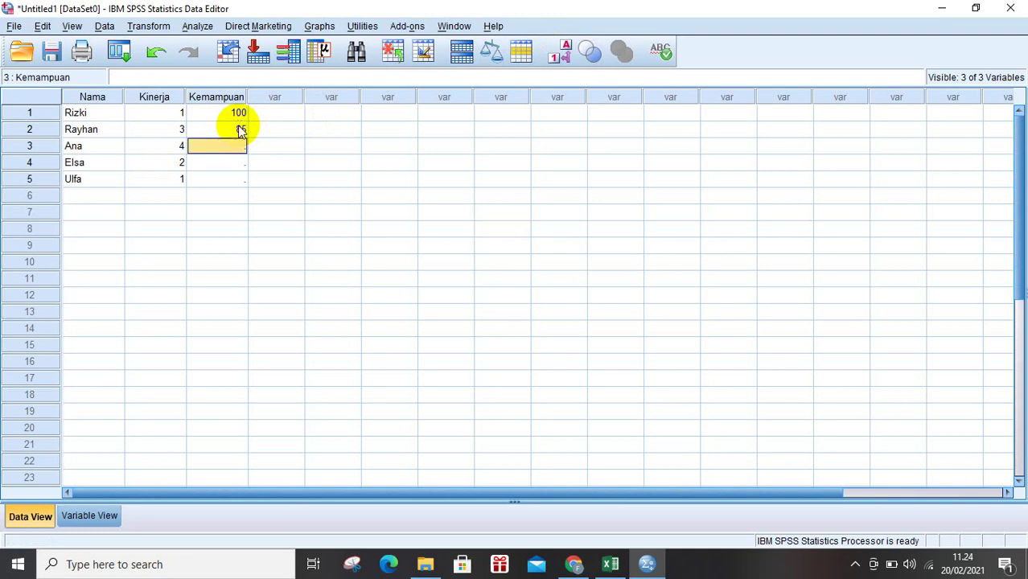
- Enter the Kemampuan scores 75, 30 and 55 in rows 3 to 5
{"action": "type", "text": "75"}
{"action": "key", "text": "Left"}
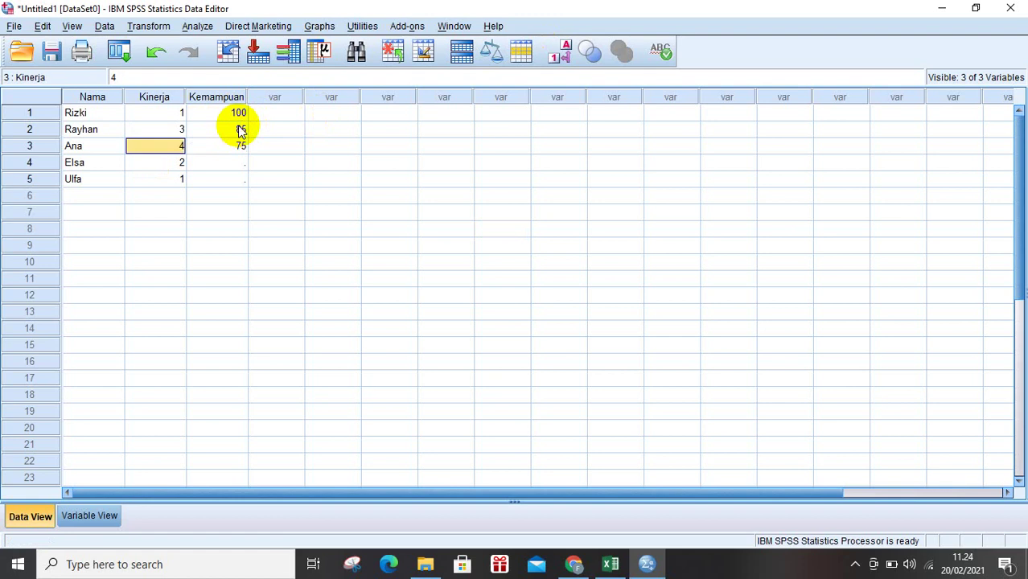
{"action": "key", "text": "Right"}
{"action": "key", "text": "Down"}
{"action": "type", "text": "30"}
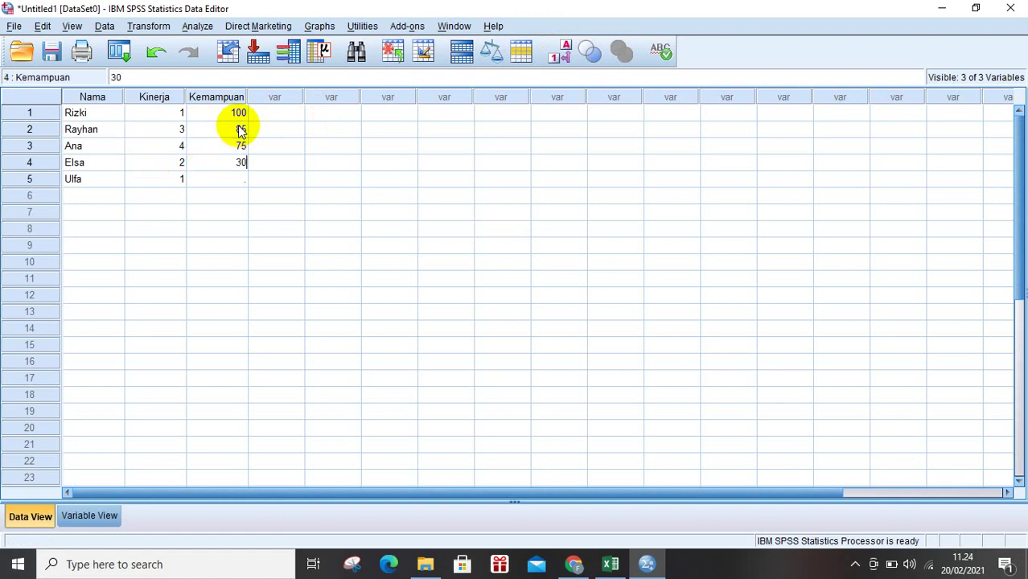
{"action": "key", "text": "Return"}
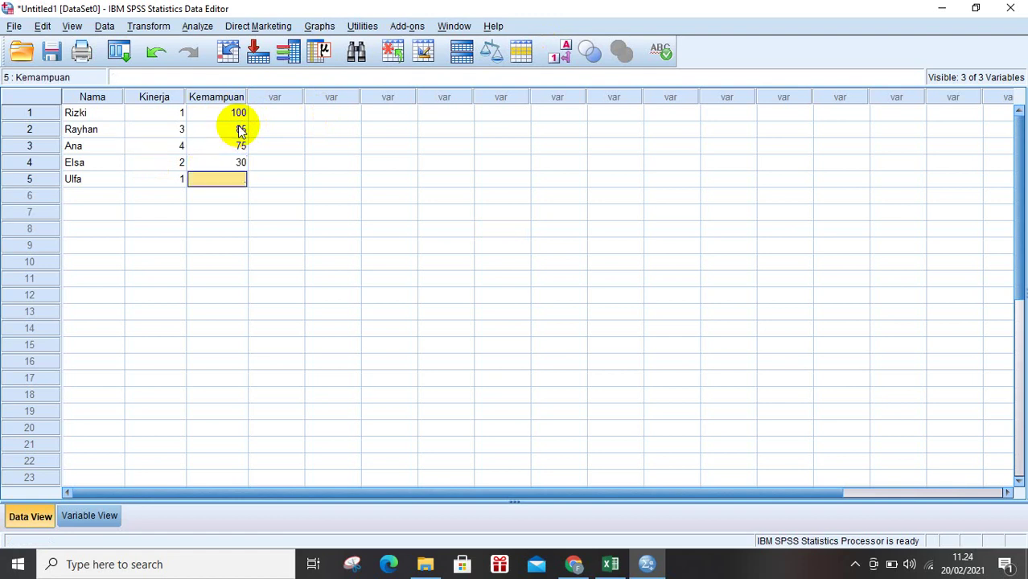
{"action": "type", "text": "55"}
{"action": "left_click", "coordinate": [163, 235]}
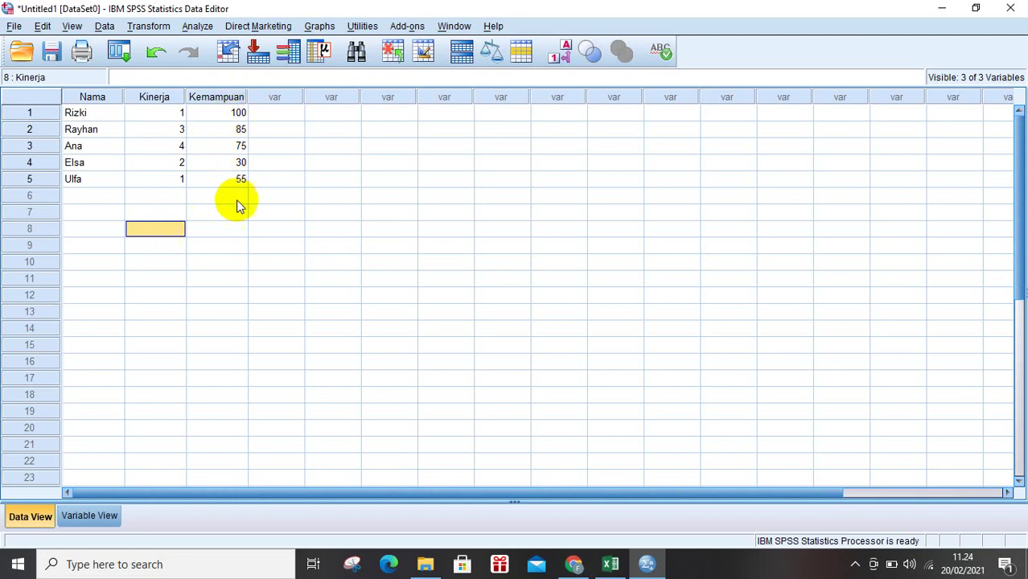
- Show the Kinerja entries as value labels, and review the variable definitions before returning to the data sheet
{"action": "left_click", "coordinate": [557, 59]}
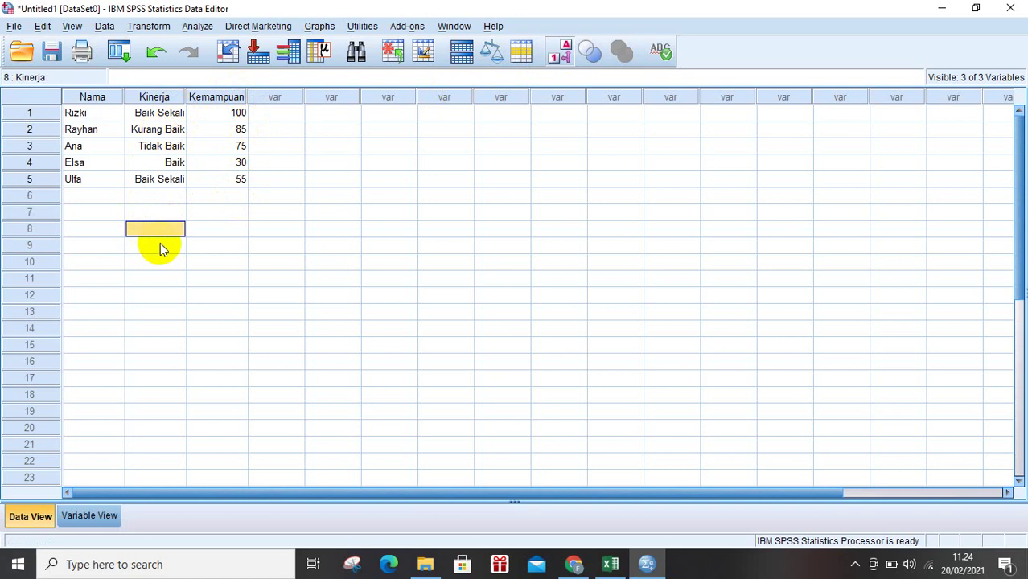
{"action": "left_click", "coordinate": [95, 515]}
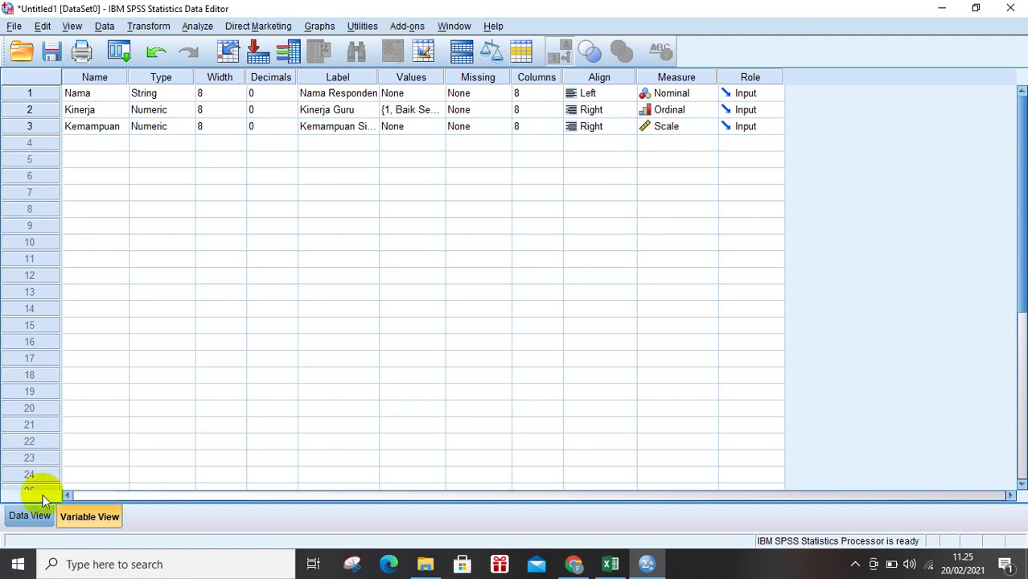
{"action": "left_click", "coordinate": [28, 516]}
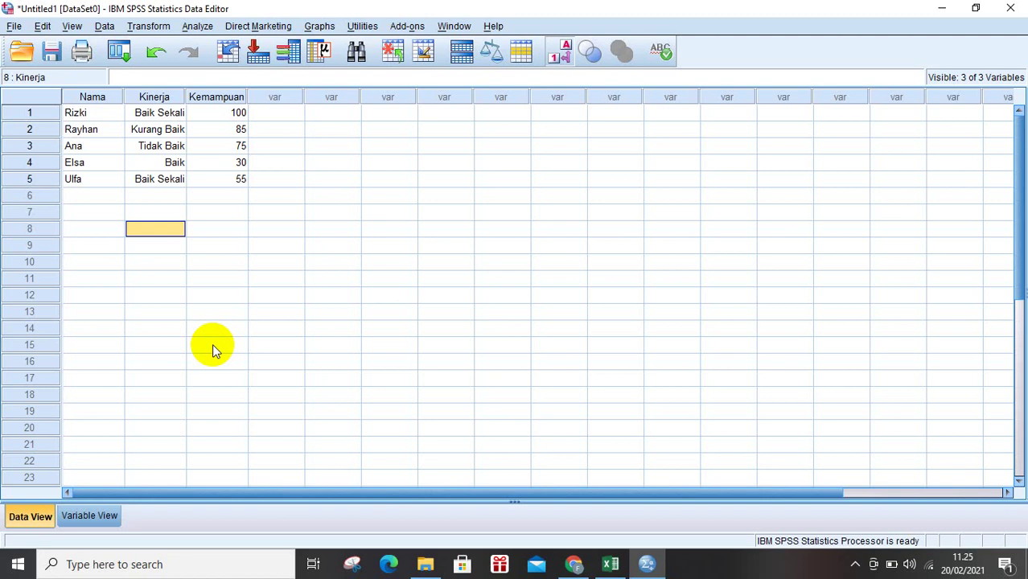
- Switch to Excel to look over the Membangun Data worksheet, and return to SPSS
{"action": "left_click", "coordinate": [607, 567]}
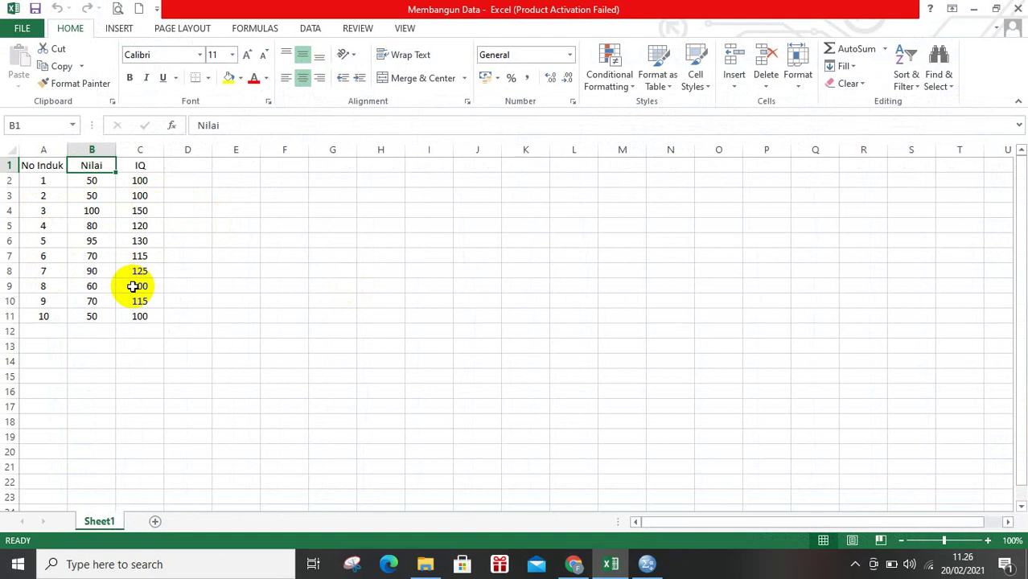
{"action": "left_click", "coordinate": [647, 564]}
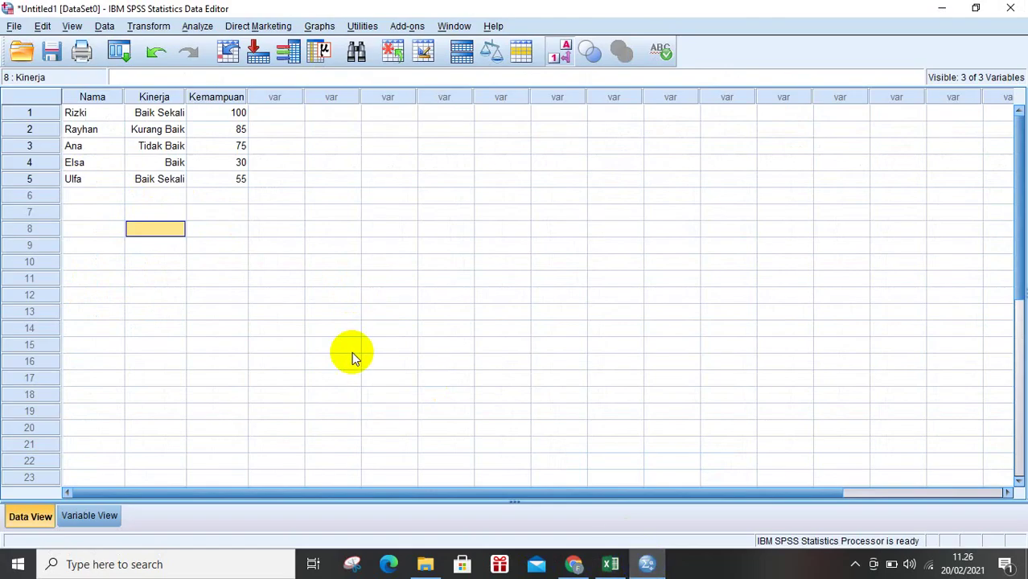
- Start opening a data file and browse to the Dosen folder on drive E:
{"action": "left_click", "coordinate": [14, 26]}
{"action": "mouse_move", "coordinate": [39, 66]}
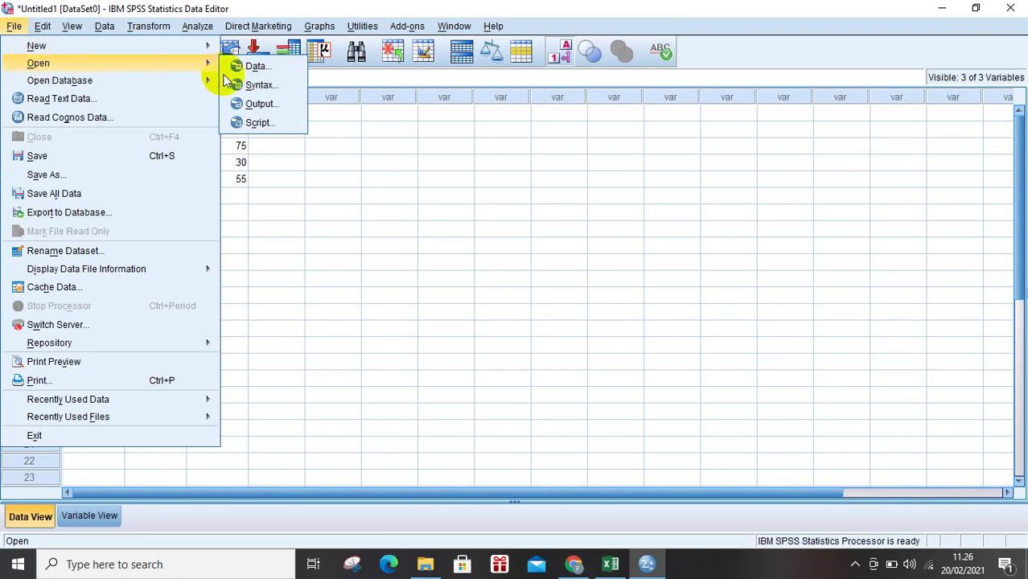
{"action": "mouse_move", "coordinate": [182, 78]}
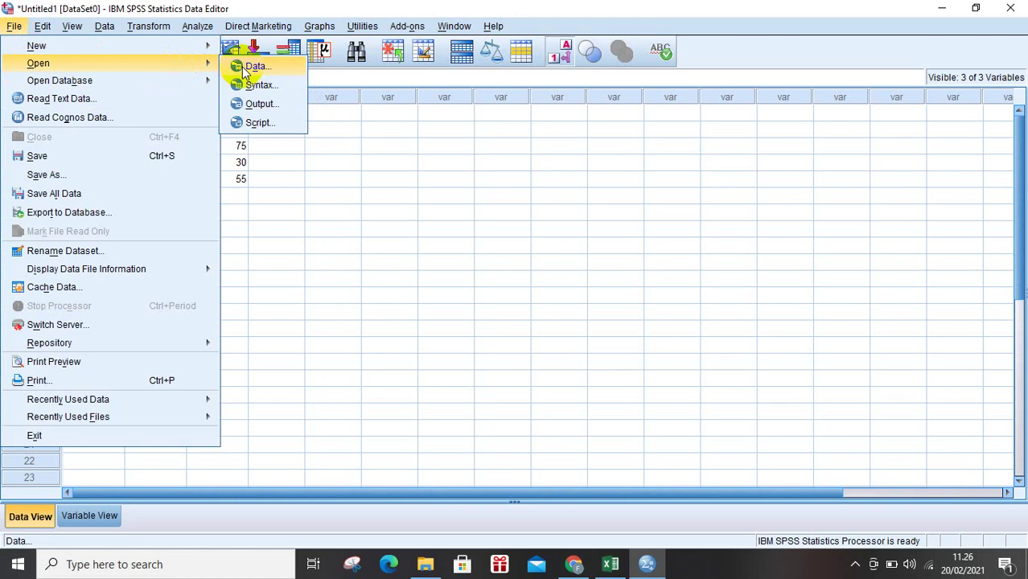
{"action": "left_click", "coordinate": [245, 70]}
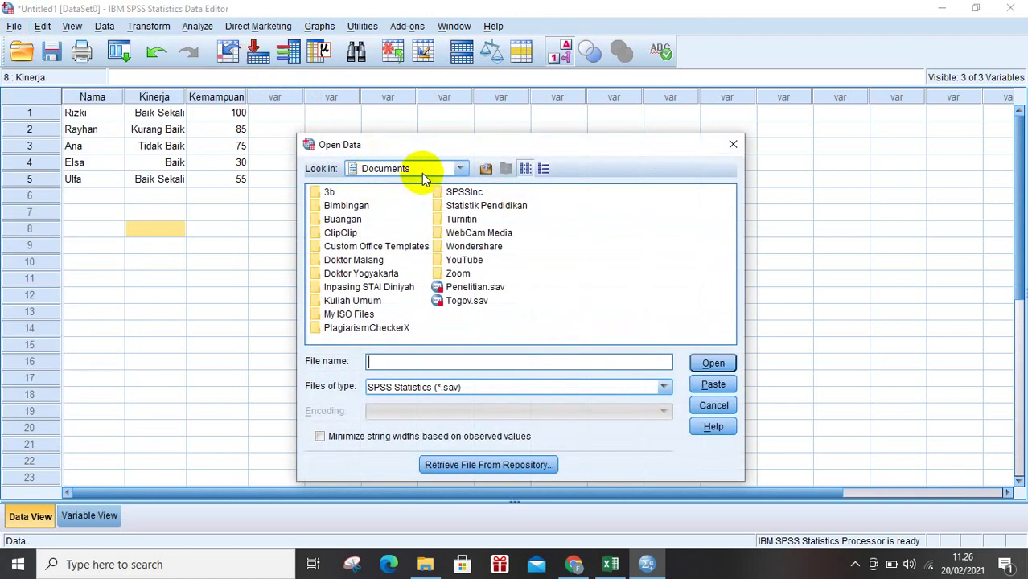
{"action": "left_click", "coordinate": [461, 170]}
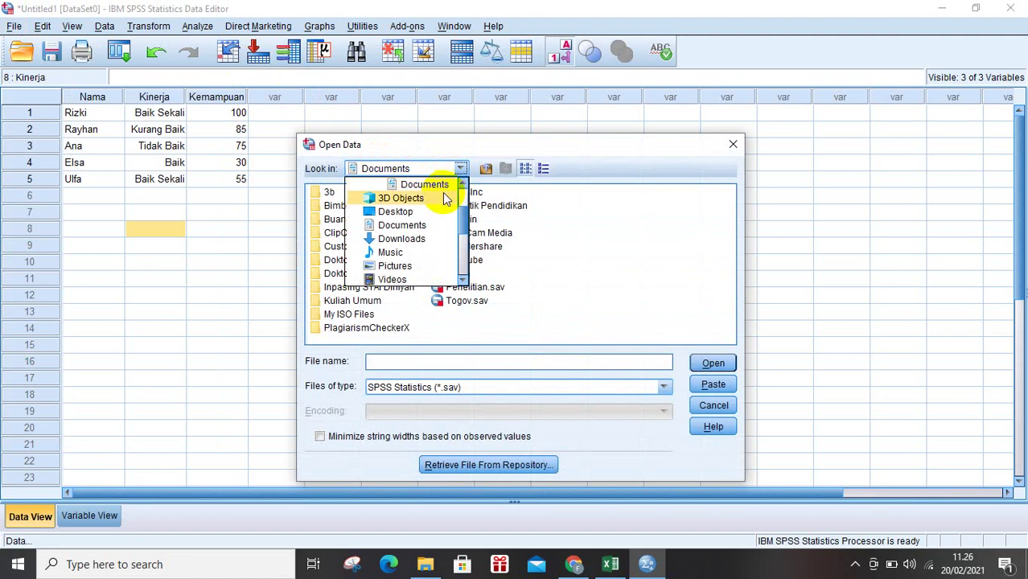
{"action": "scroll", "coordinate": [430, 243], "scroll_direction": "down", "scroll_amount": 1}
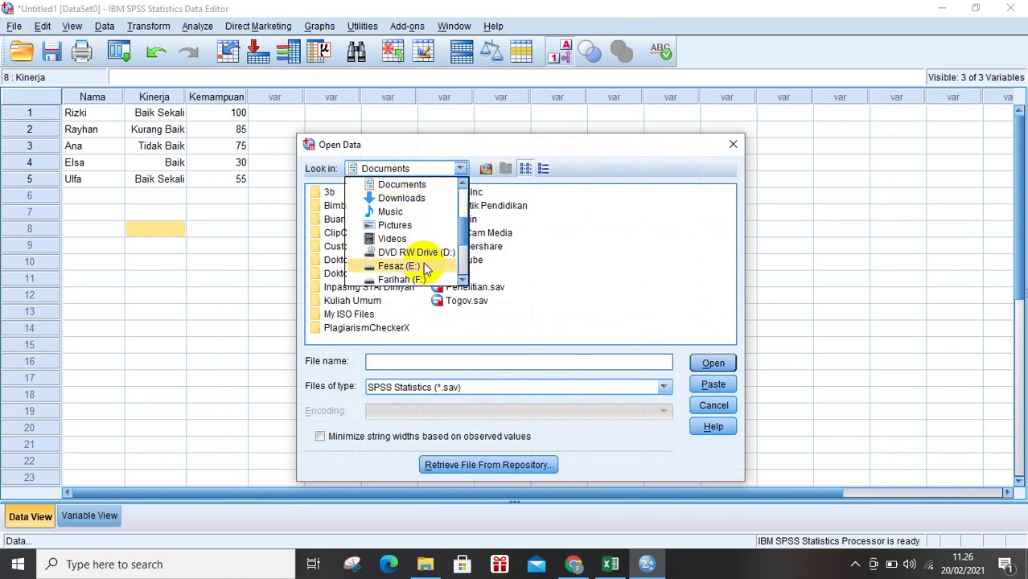
{"action": "left_click", "coordinate": [426, 268]}
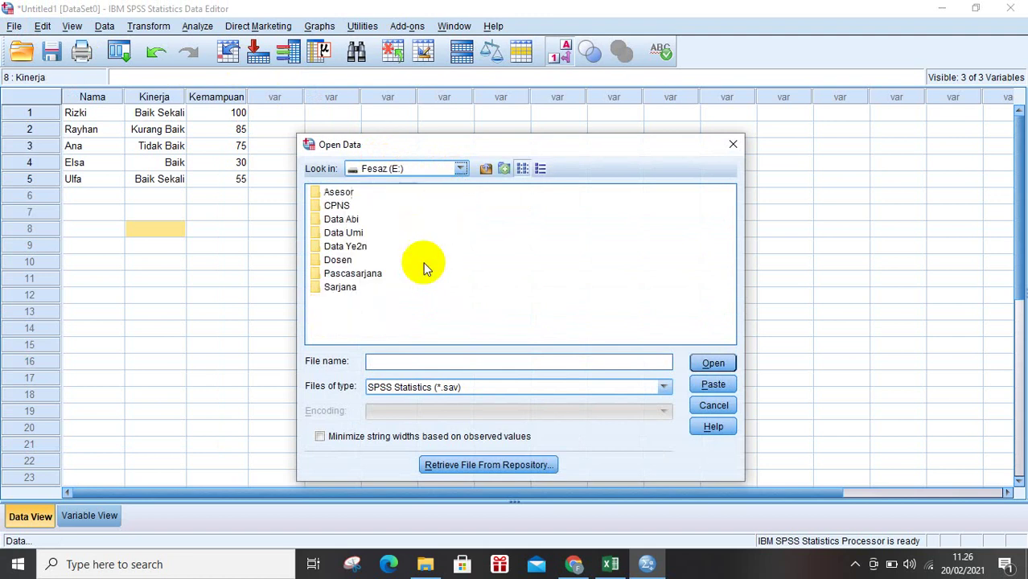
{"action": "double_click", "coordinate": [348, 261]}
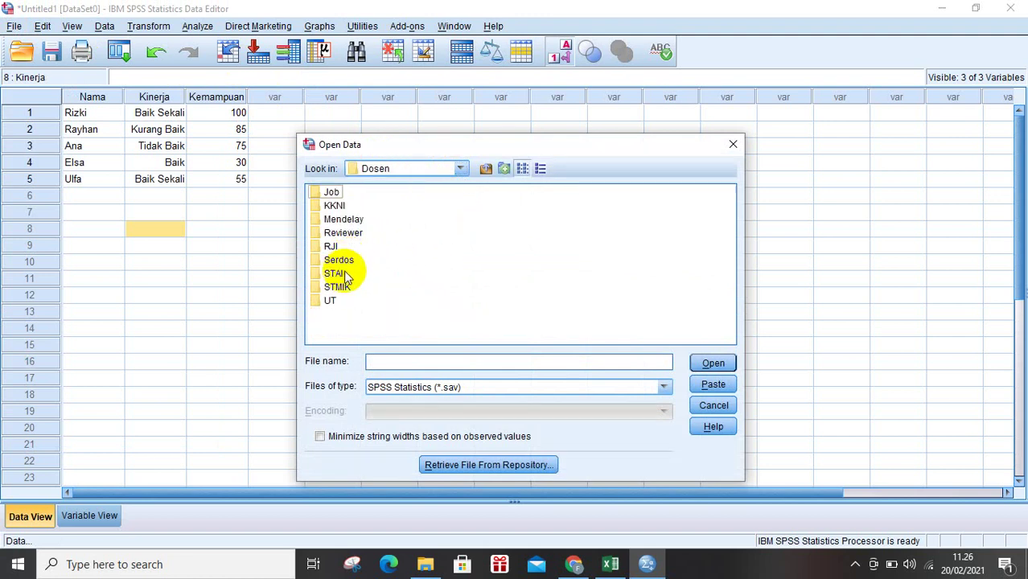
- Browse from the Dosen folder through STAI, Buku Saya and Statistik Pendidikan to the CD SPSS 21 folder
{"action": "left_click", "coordinate": [338, 275]}
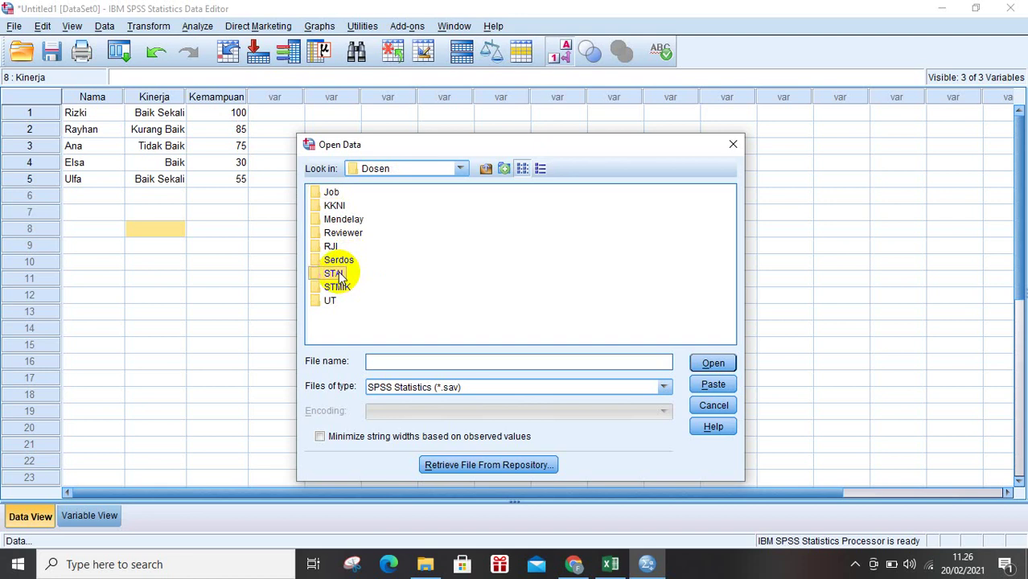
{"action": "left_click", "coordinate": [338, 275]}
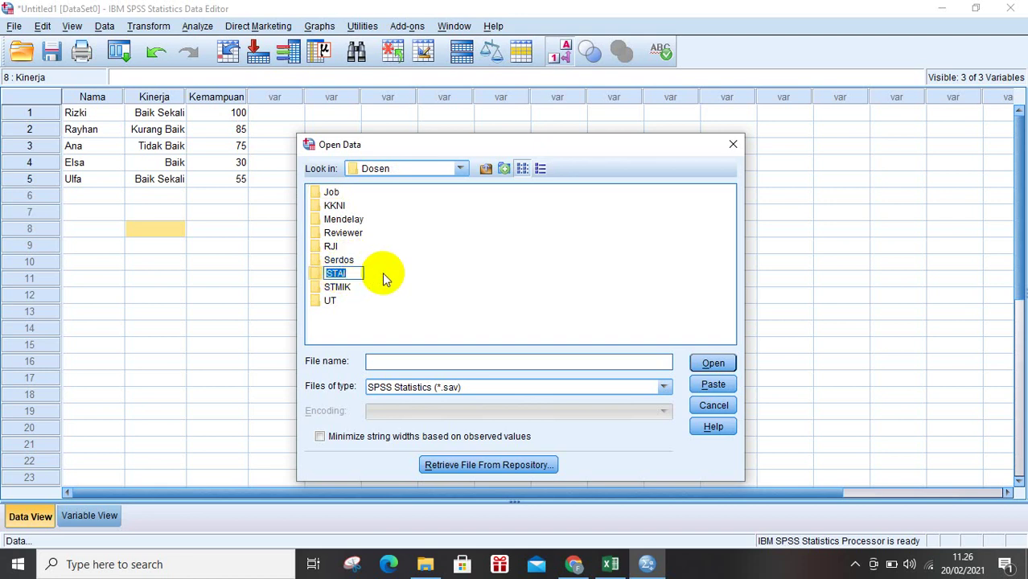
{"action": "key", "text": "Escape"}
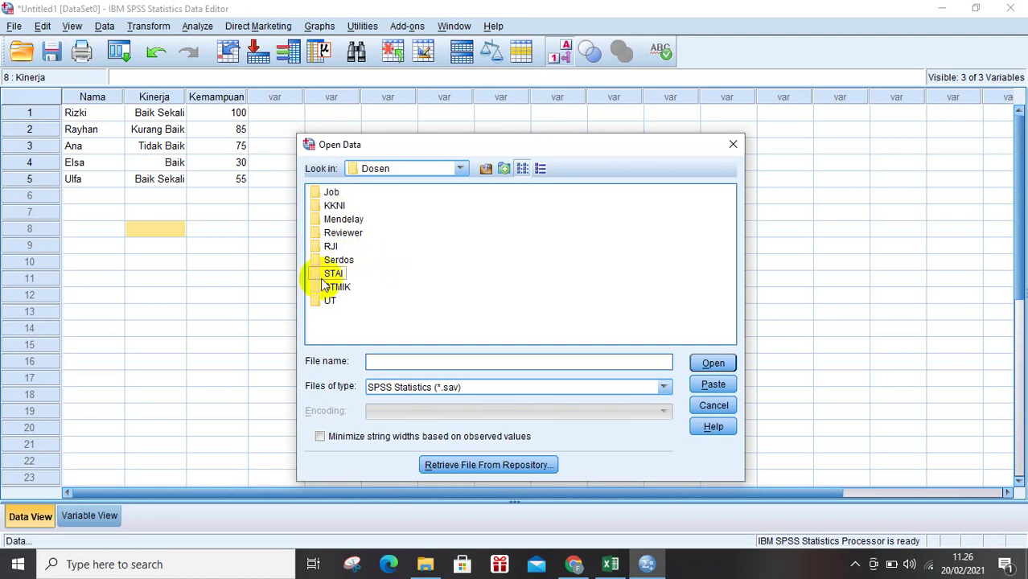
{"action": "double_click", "coordinate": [314, 277]}
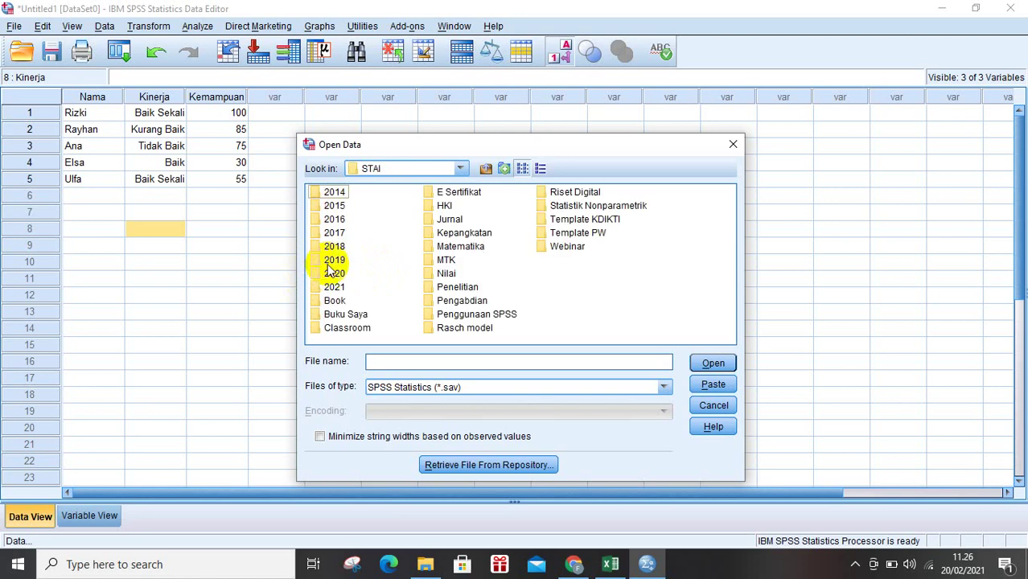
{"action": "double_click", "coordinate": [344, 315]}
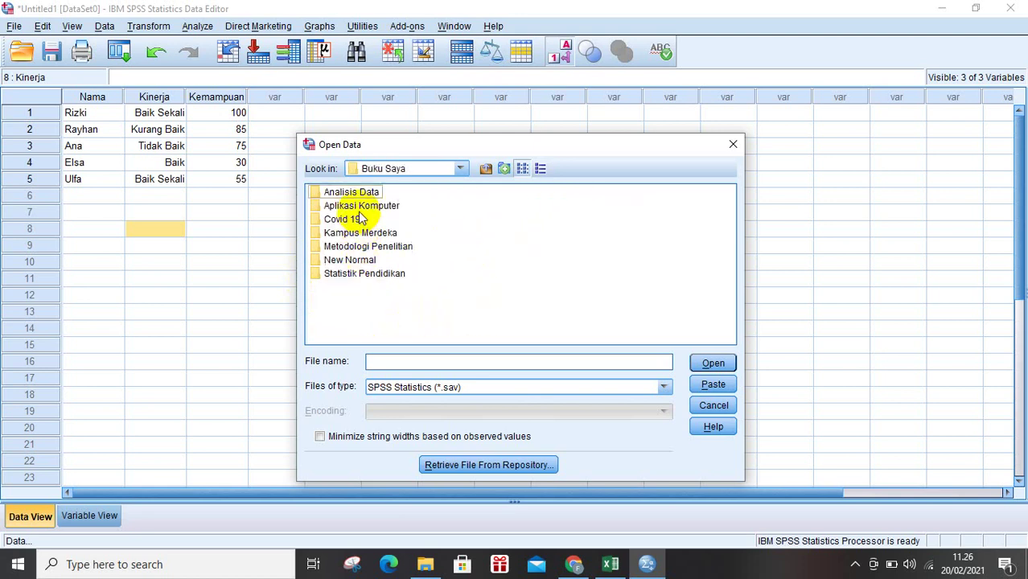
{"action": "left_click", "coordinate": [359, 275]}
{"action": "double_click", "coordinate": [359, 274]}
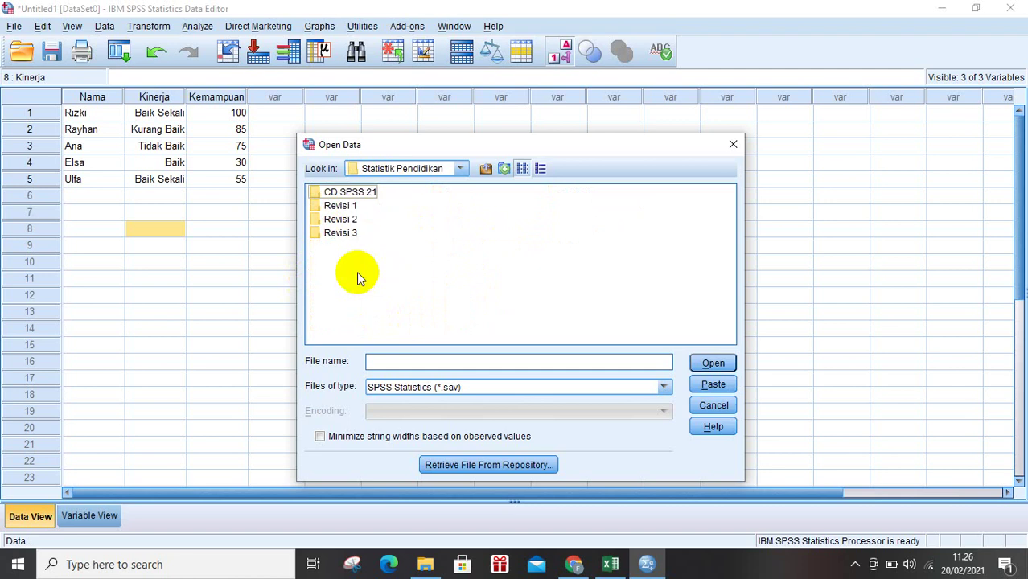
{"action": "double_click", "coordinate": [358, 193]}
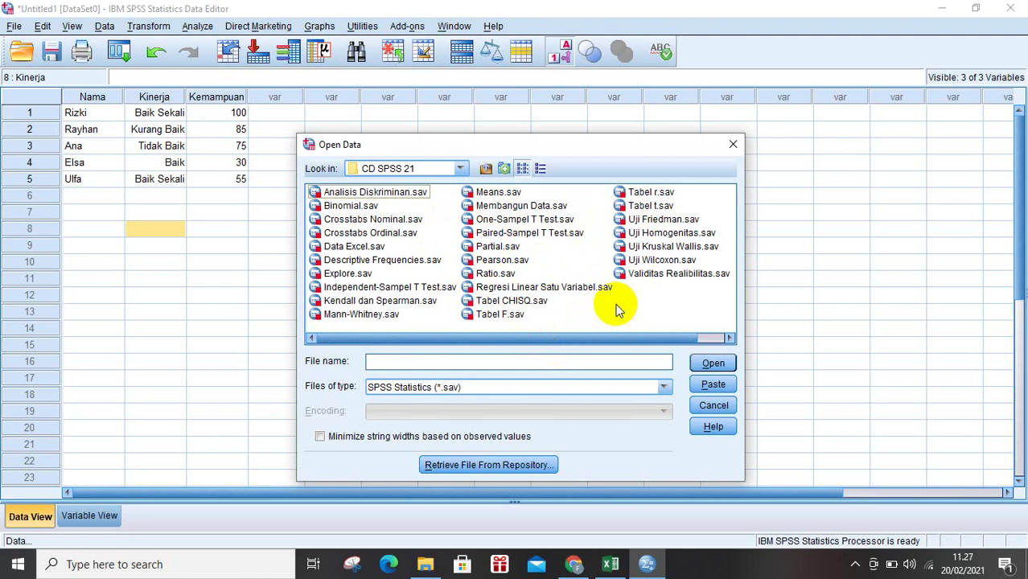
- Filter for Excel files and import Membangun Data.xlsx from Sheet1, reading variable names from the first row of data
{"action": "left_click", "coordinate": [664, 389]}
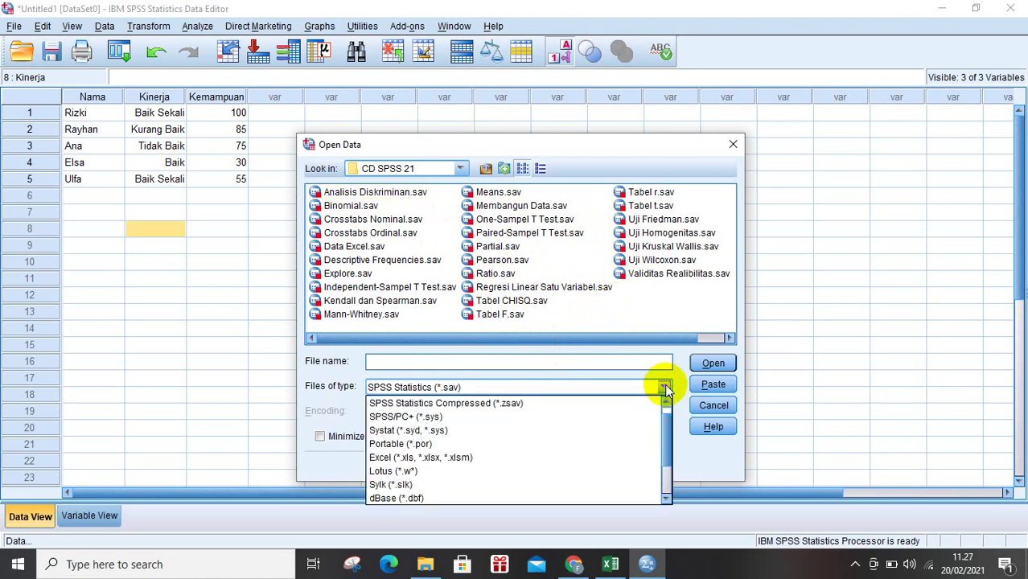
{"action": "left_click", "coordinate": [589, 457]}
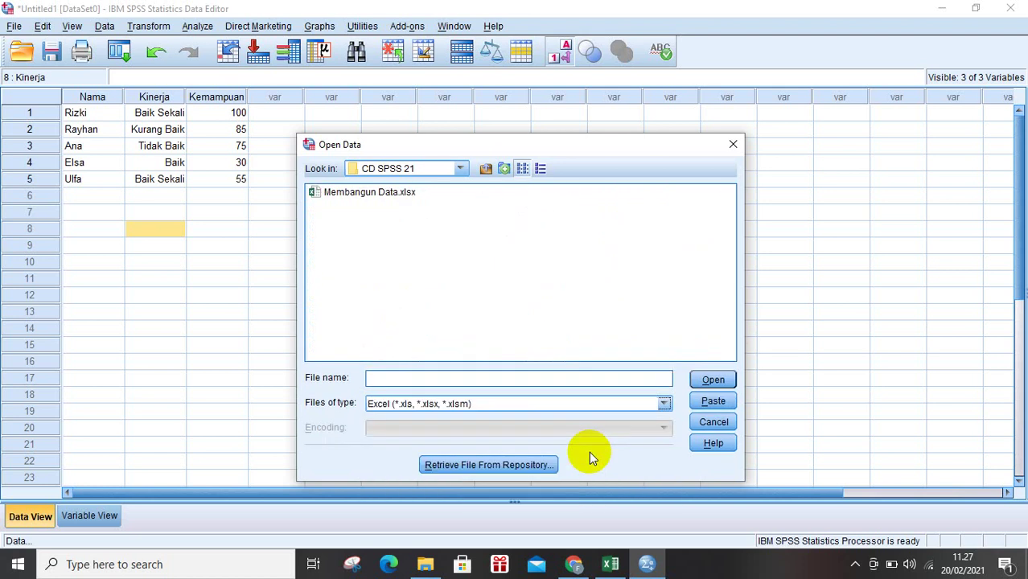
{"action": "left_click", "coordinate": [382, 198]}
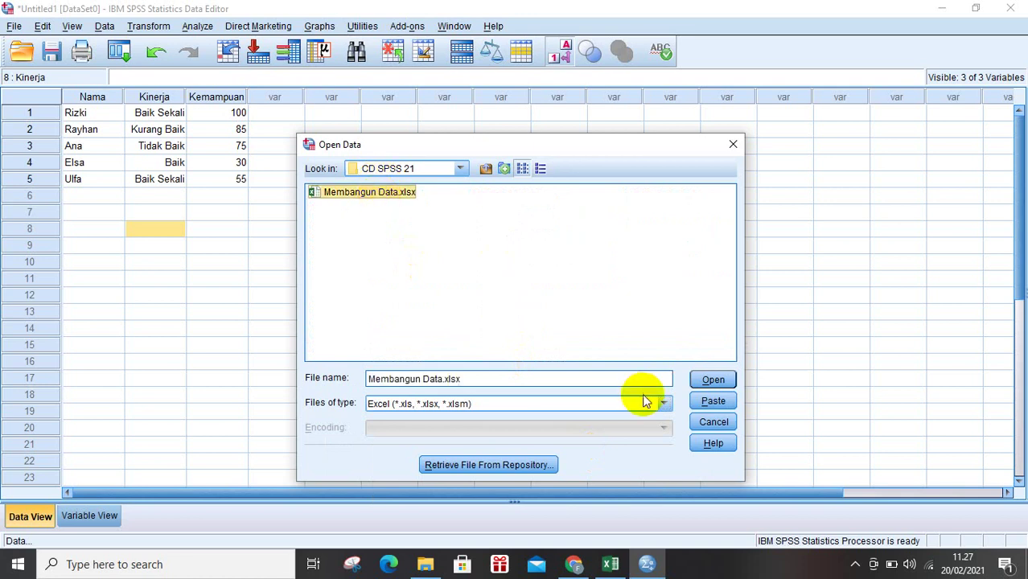
{"action": "left_click", "coordinate": [708, 381]}
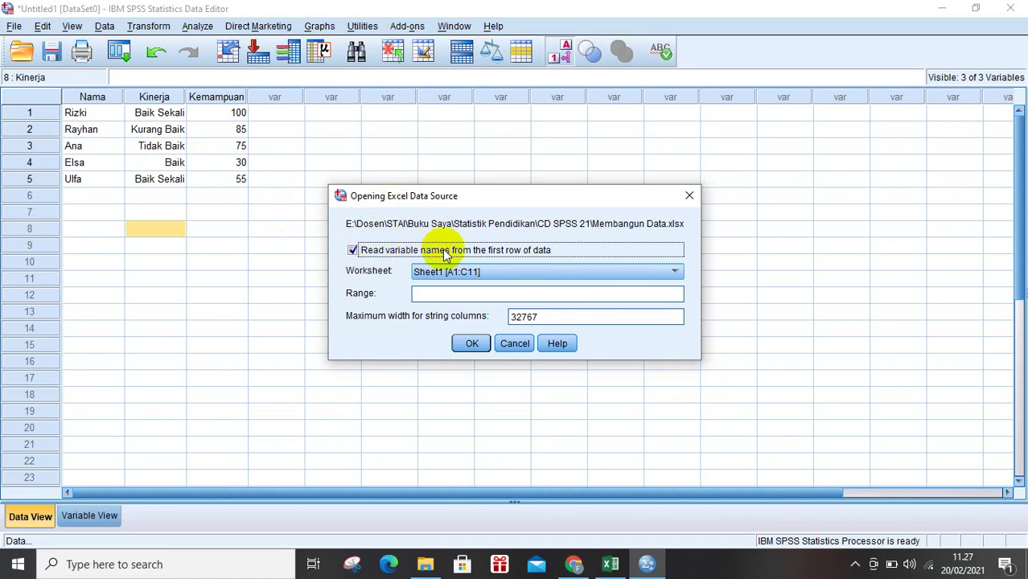
{"action": "left_click", "coordinate": [466, 340]}
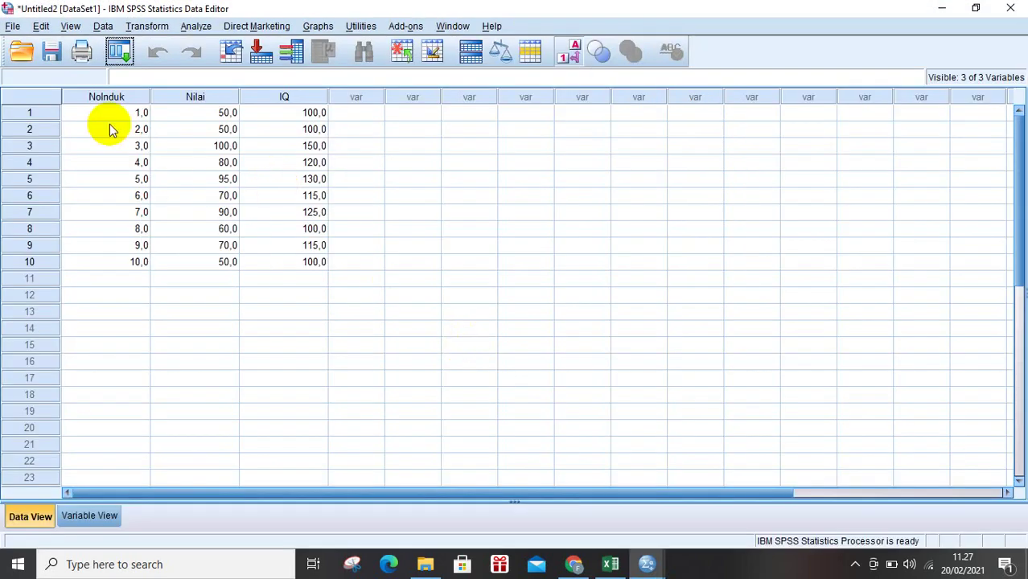
- Compare the imported columns NoInduk, Nilai and IQ with the original worksheet in Excel, ending in the new SPSS dataset
{"action": "left_click", "coordinate": [609, 565]}
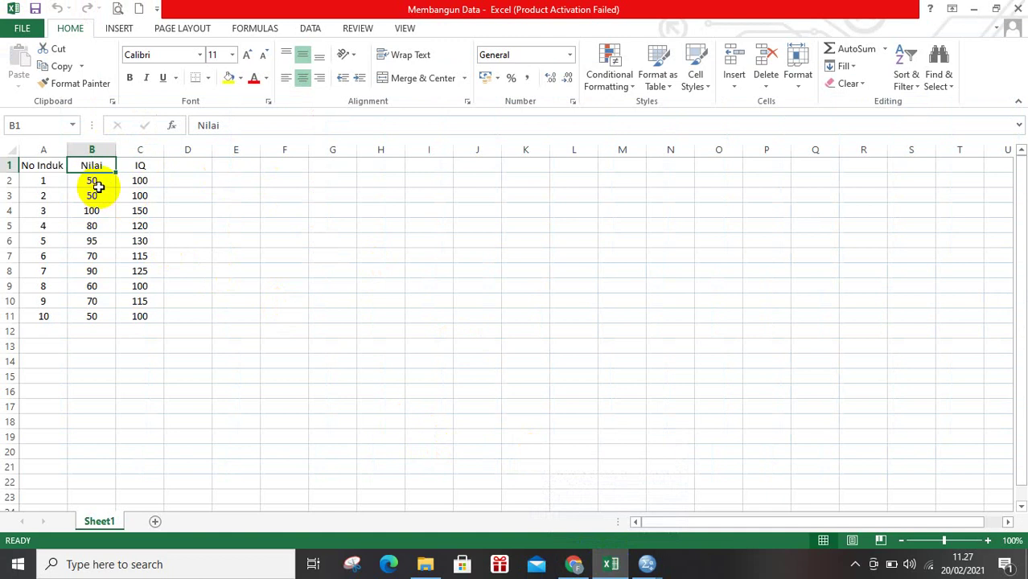
{"action": "mouse_move", "coordinate": [647, 564]}
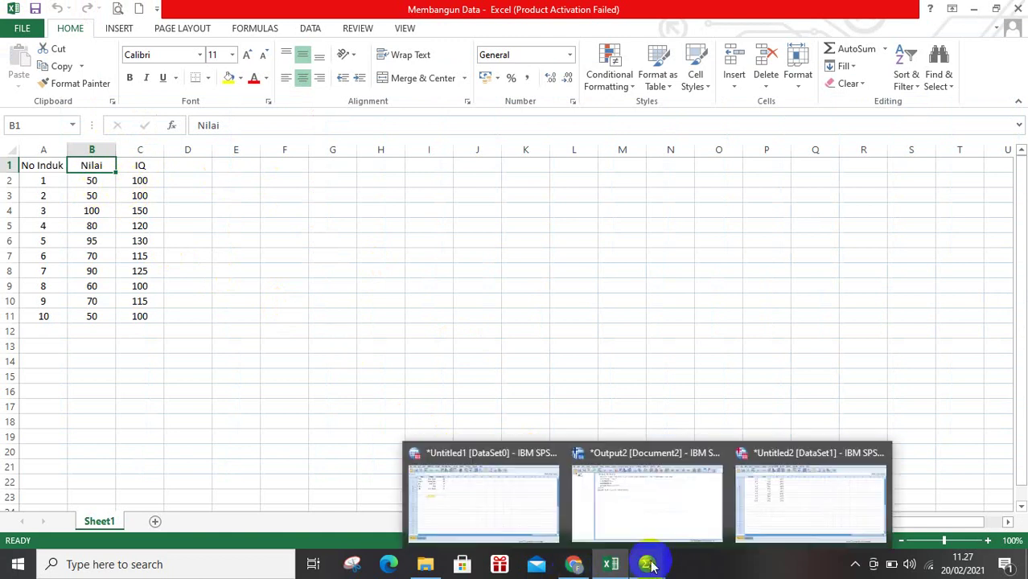
{"action": "left_click", "coordinate": [786, 513]}
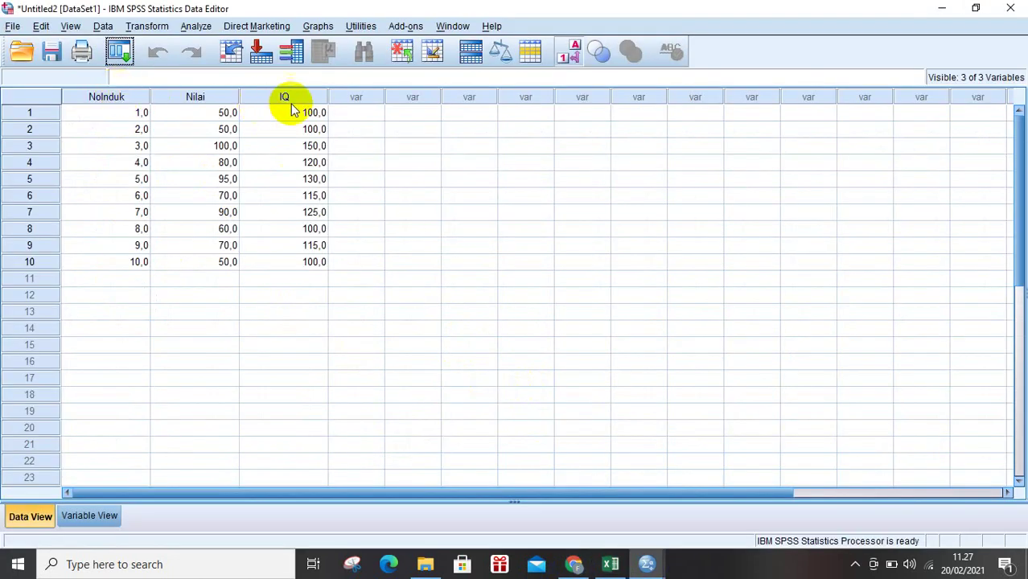
{"action": "left_click", "coordinate": [610, 544]}
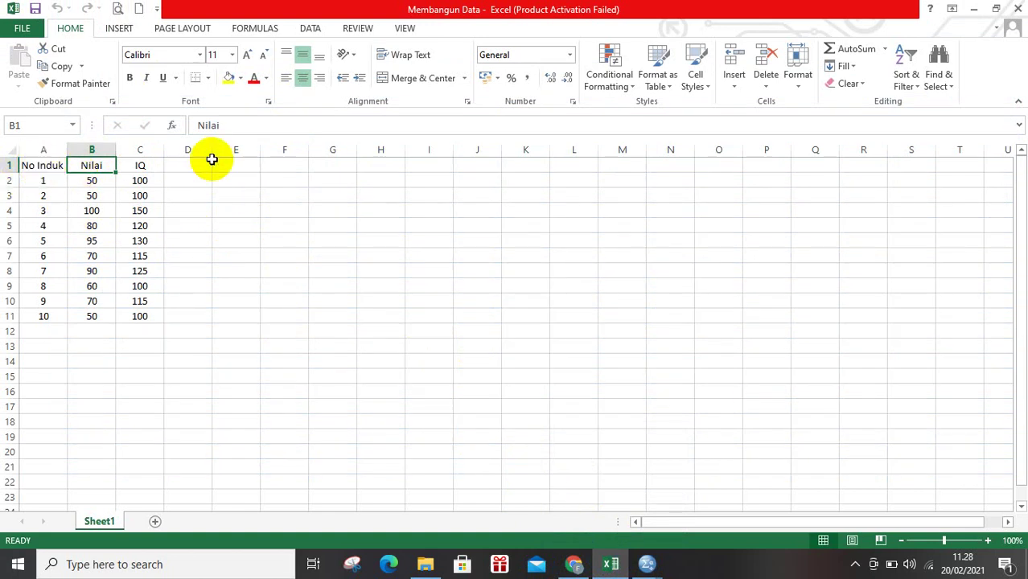
{"action": "mouse_move", "coordinate": [646, 564]}
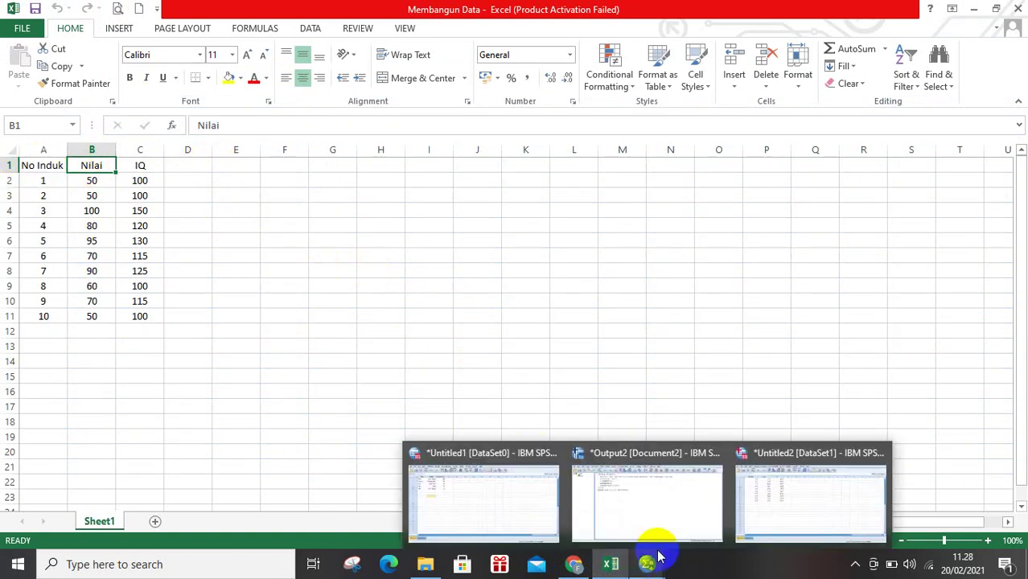
{"action": "left_click", "coordinate": [745, 531]}
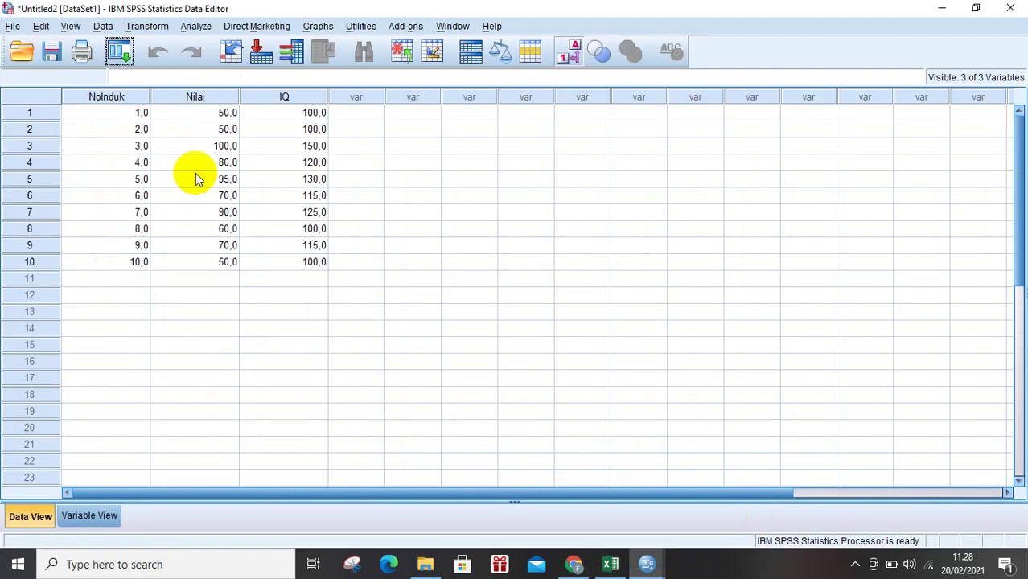